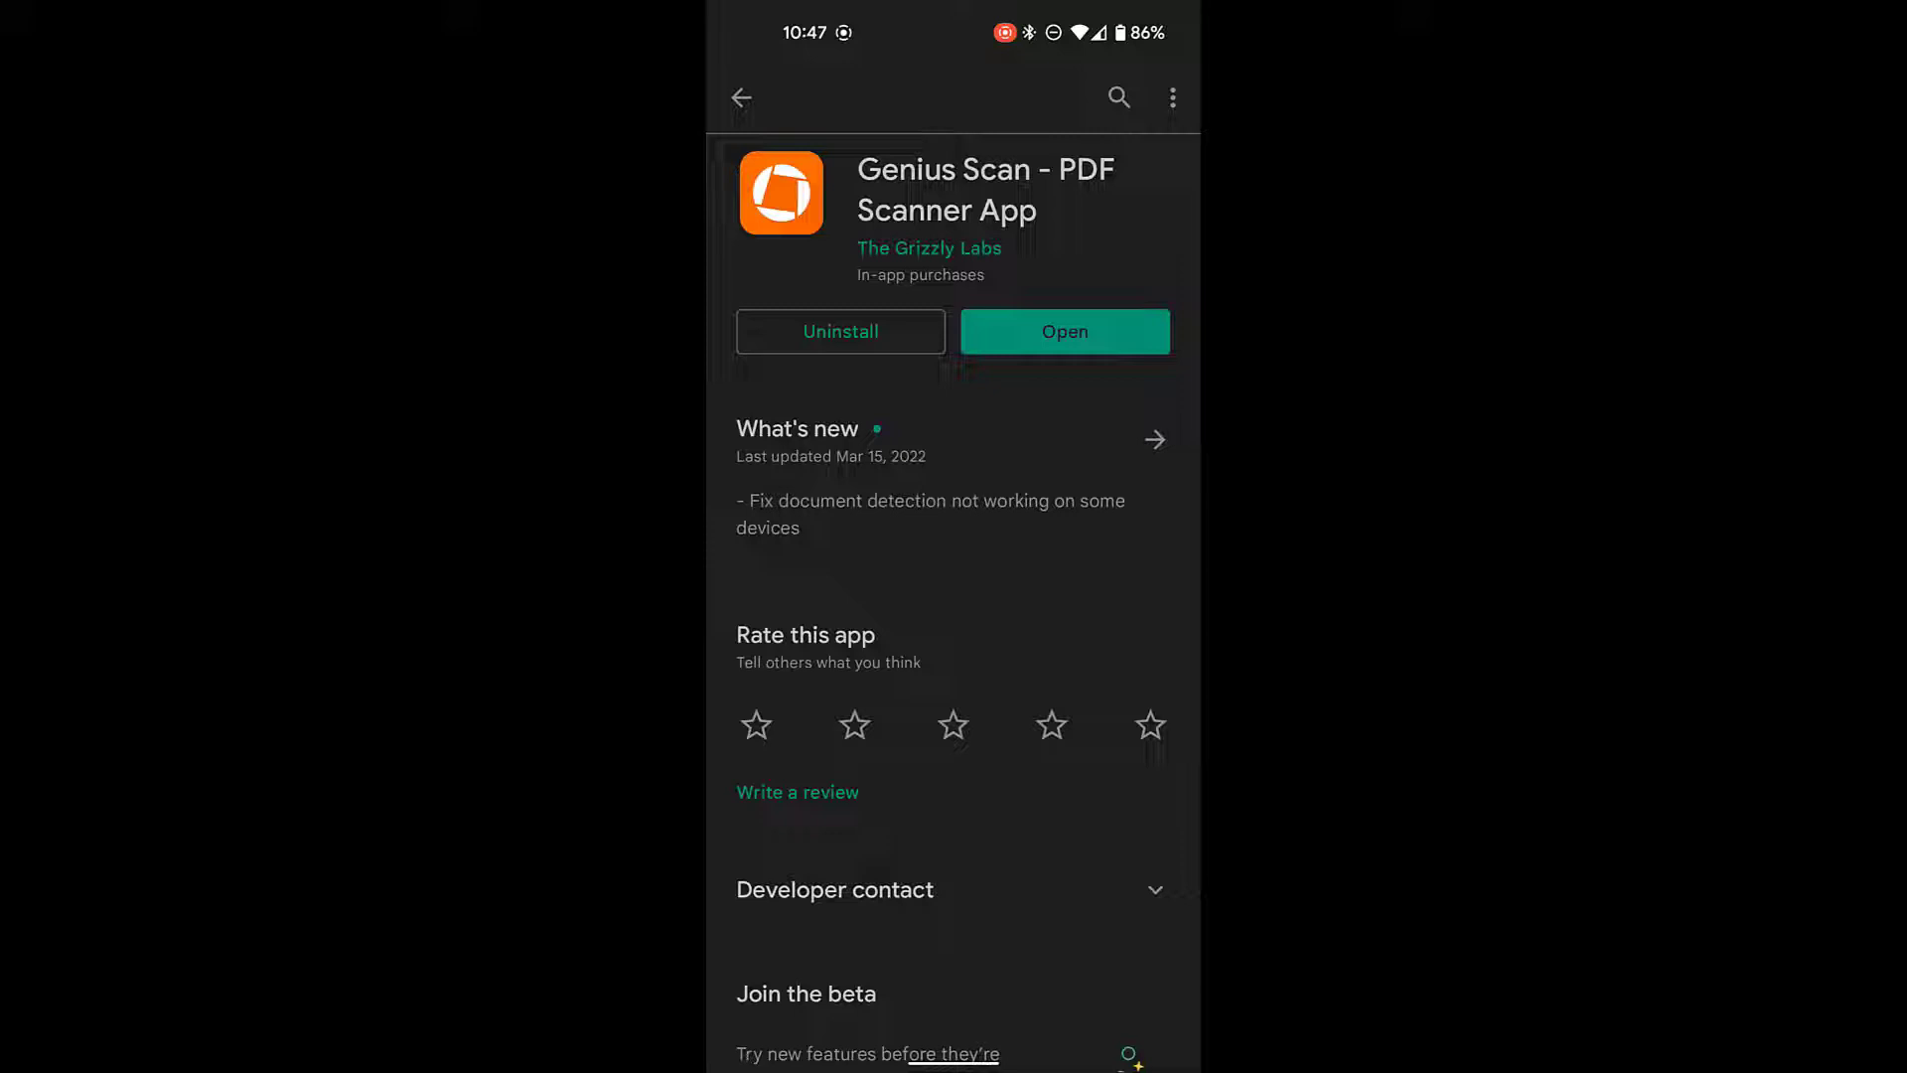
- Launch Genius Scan from its Play Store page so the Documents list appears
left_click(1065, 331)
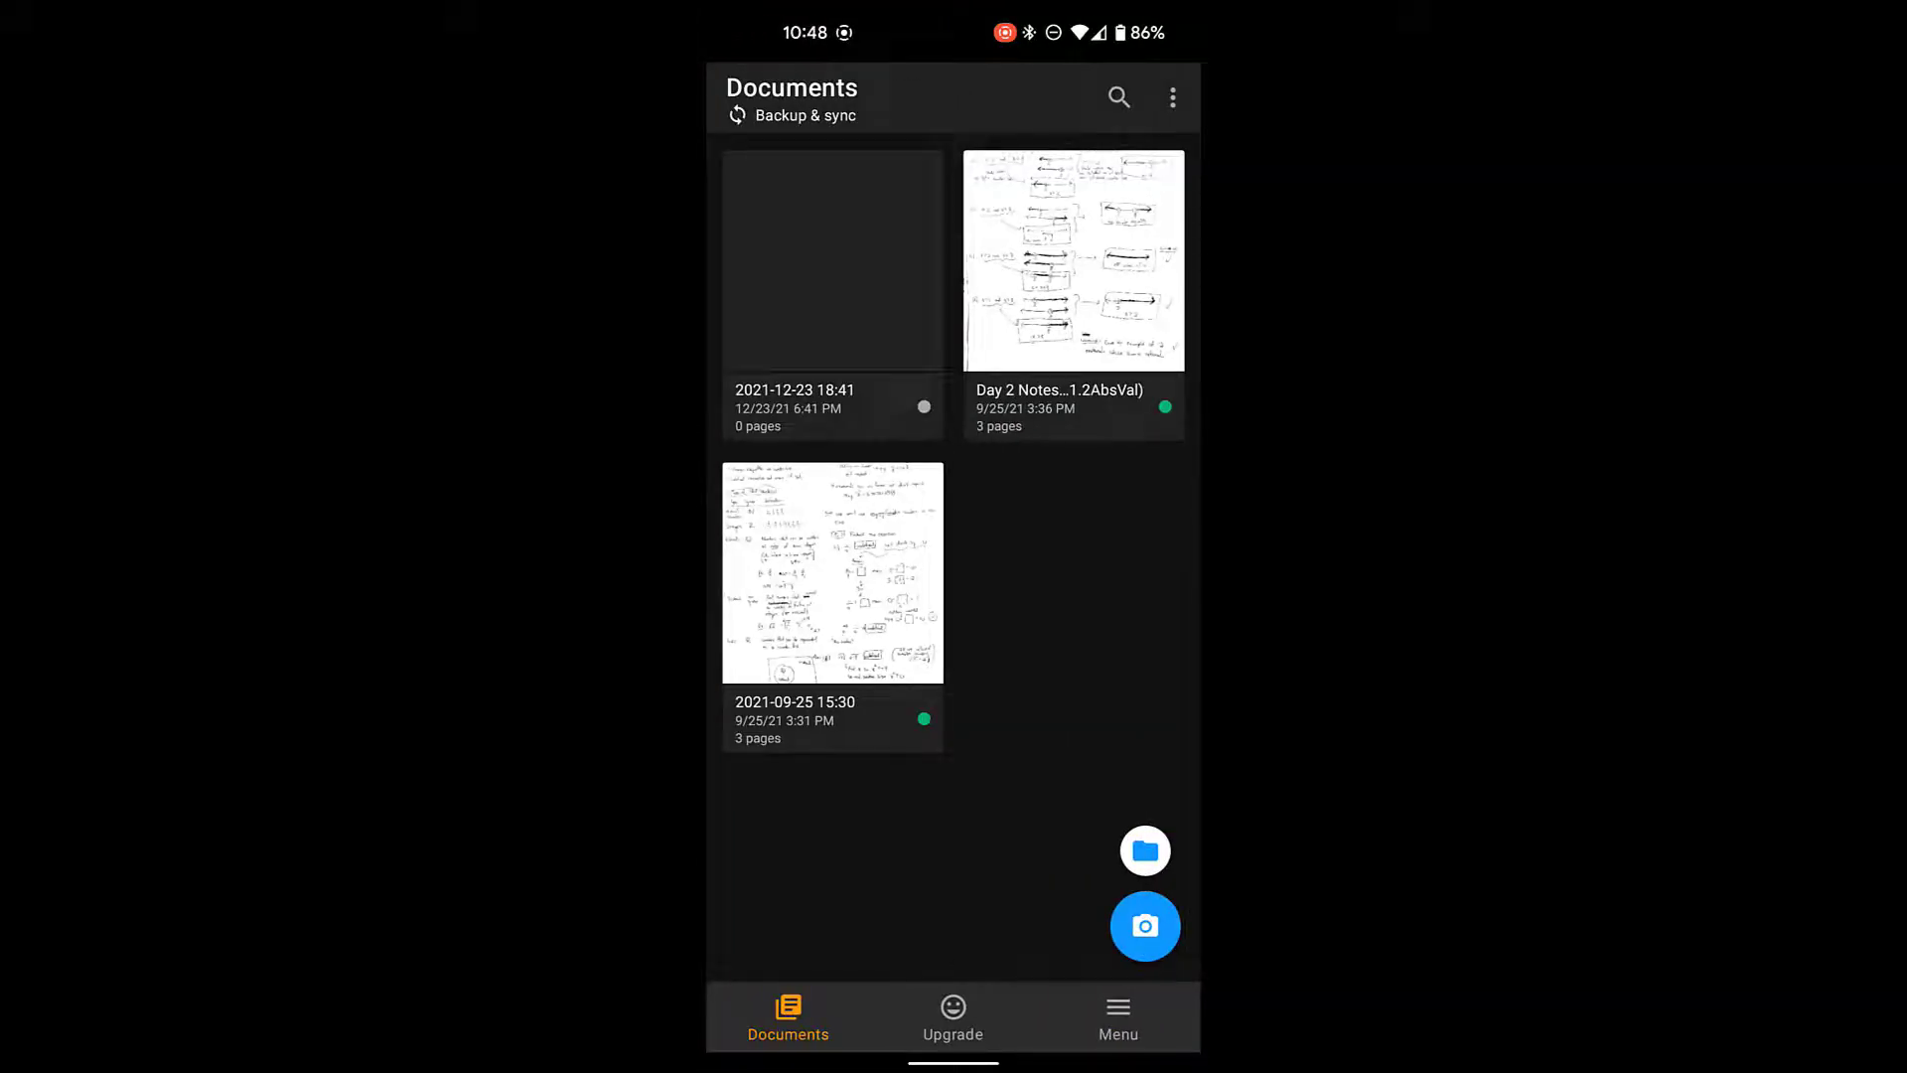
- Start a new camera scan and capture the homework pages into a three-page document
left_click(1144, 925)
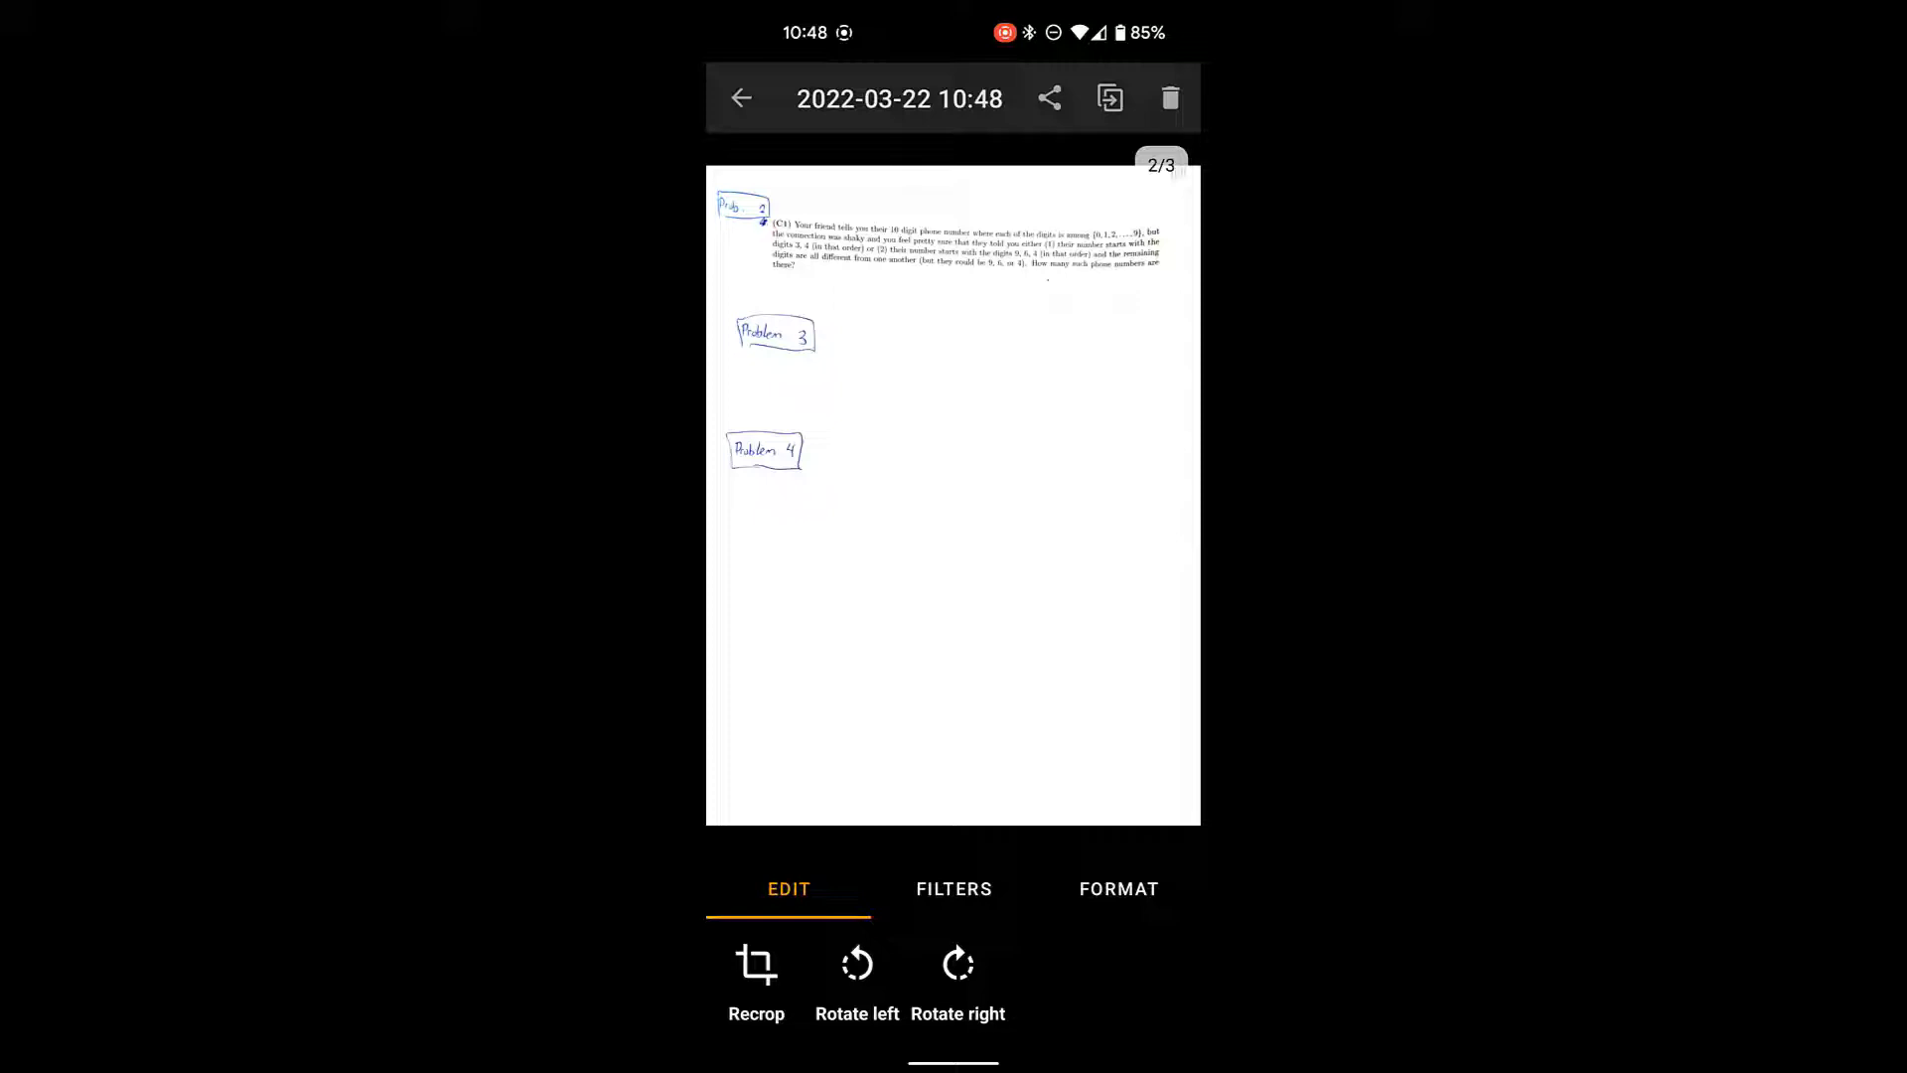
- Rotate page 2 left, then right again so it stays upright
left_click(857, 966)
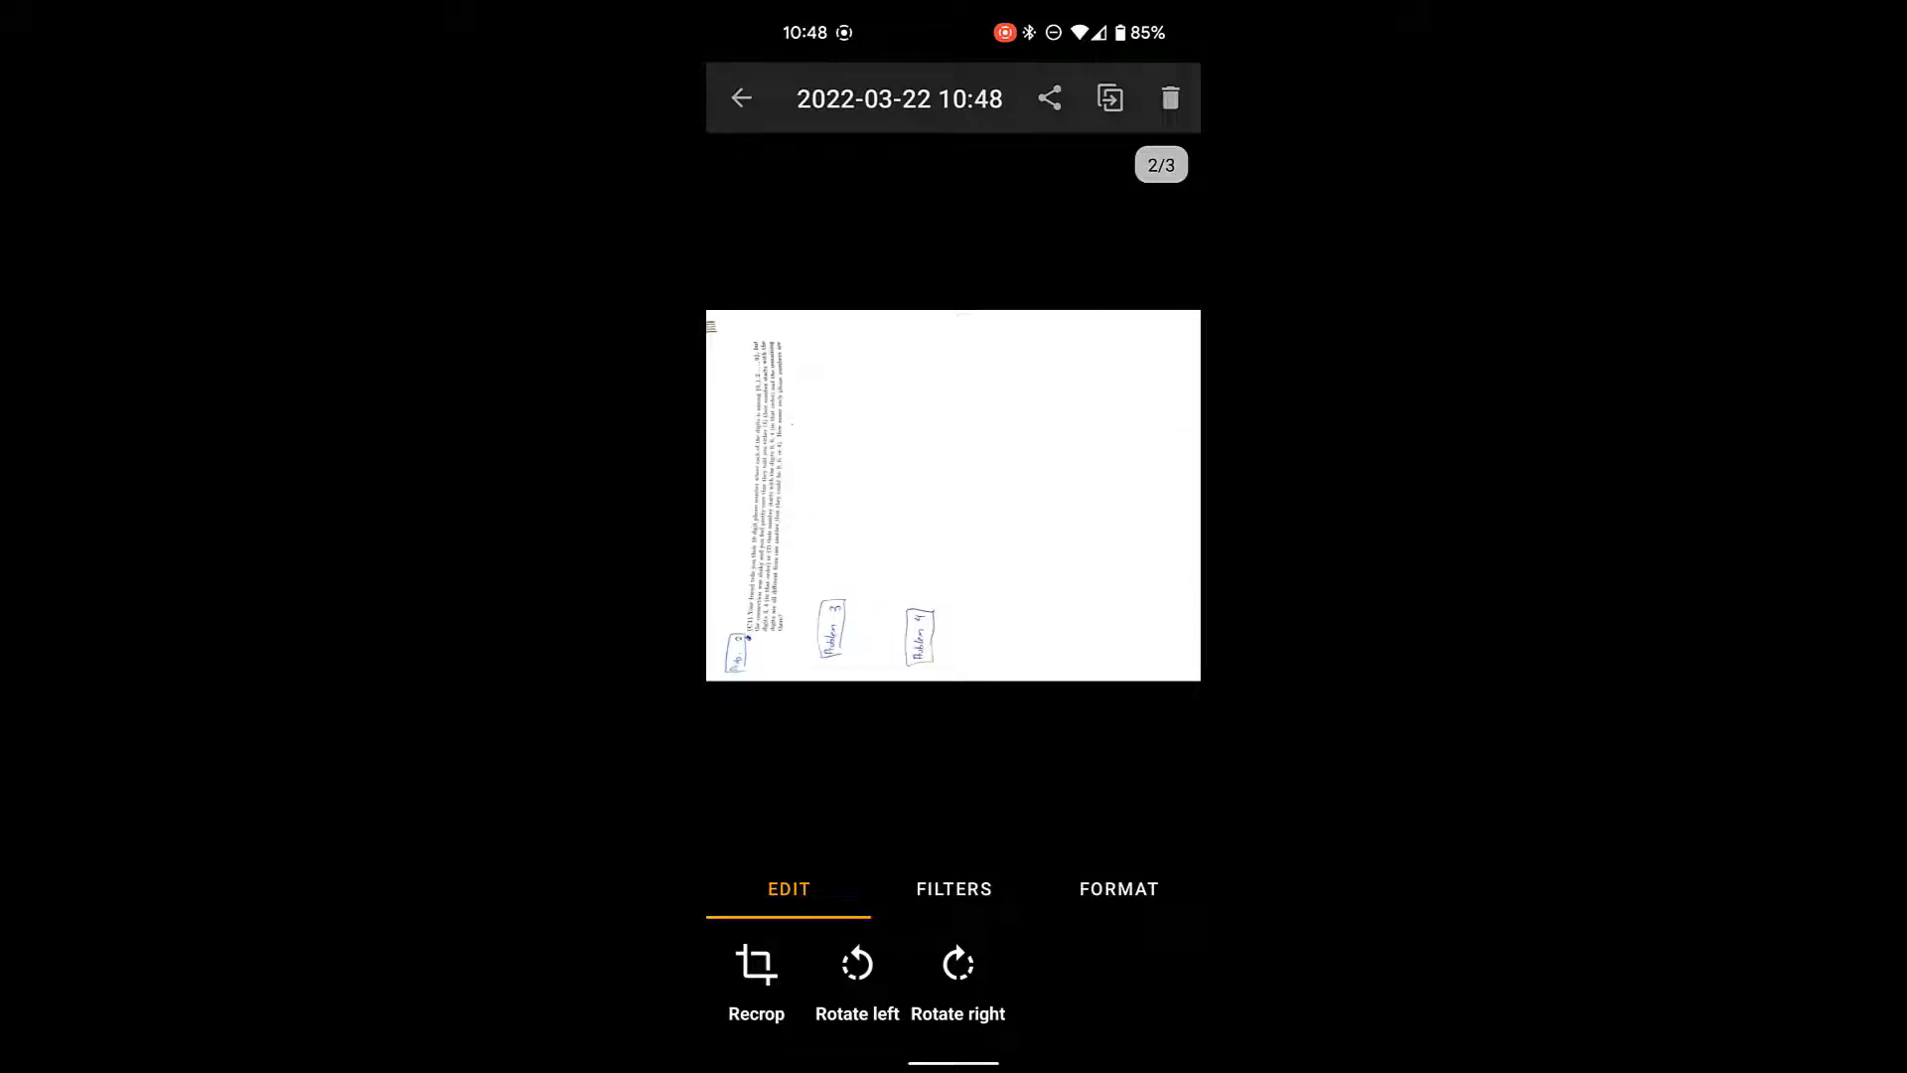
left_click(958, 967)
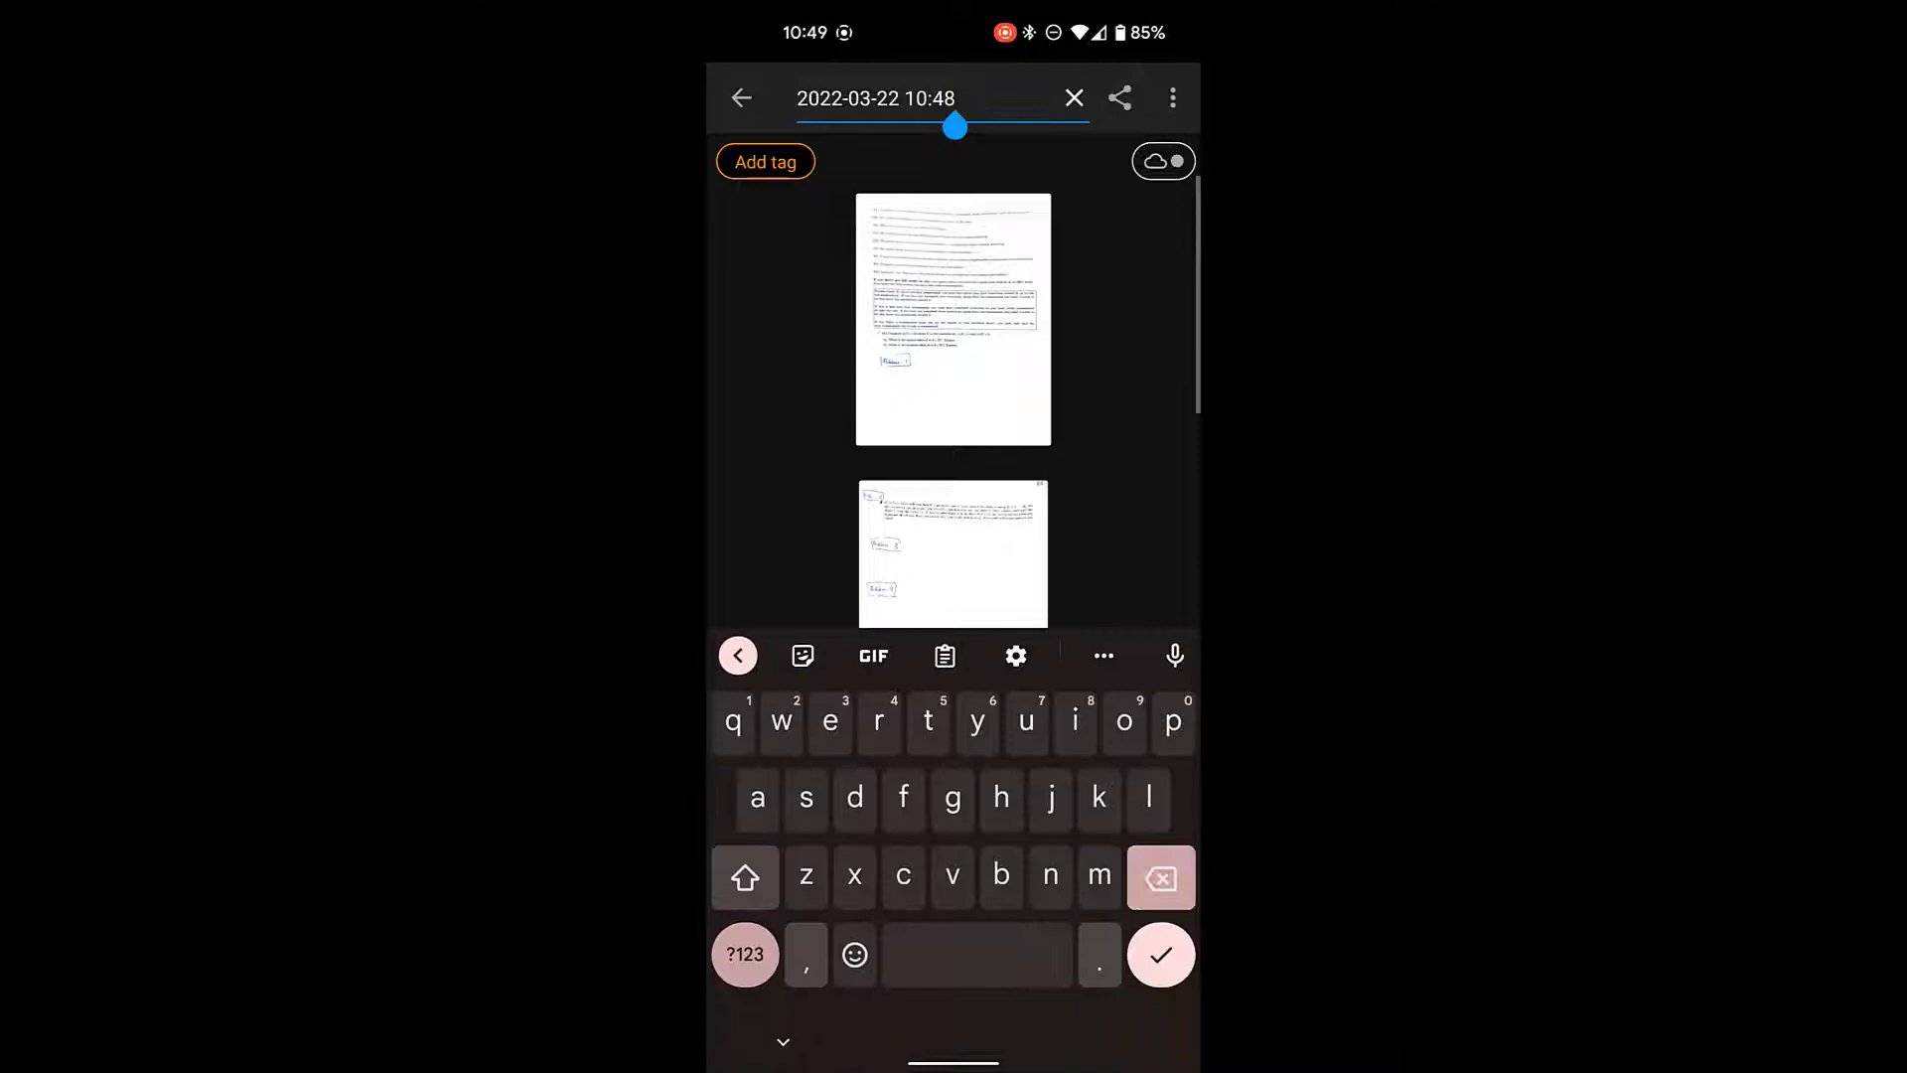
key("BackSpace")
key("BackSpace")
key("BackSpace")
key("BackSpace")
key("BackSpace")
key("BackSpace")
key("BackSpace")
key("BackSpace")
key("BackSpace")
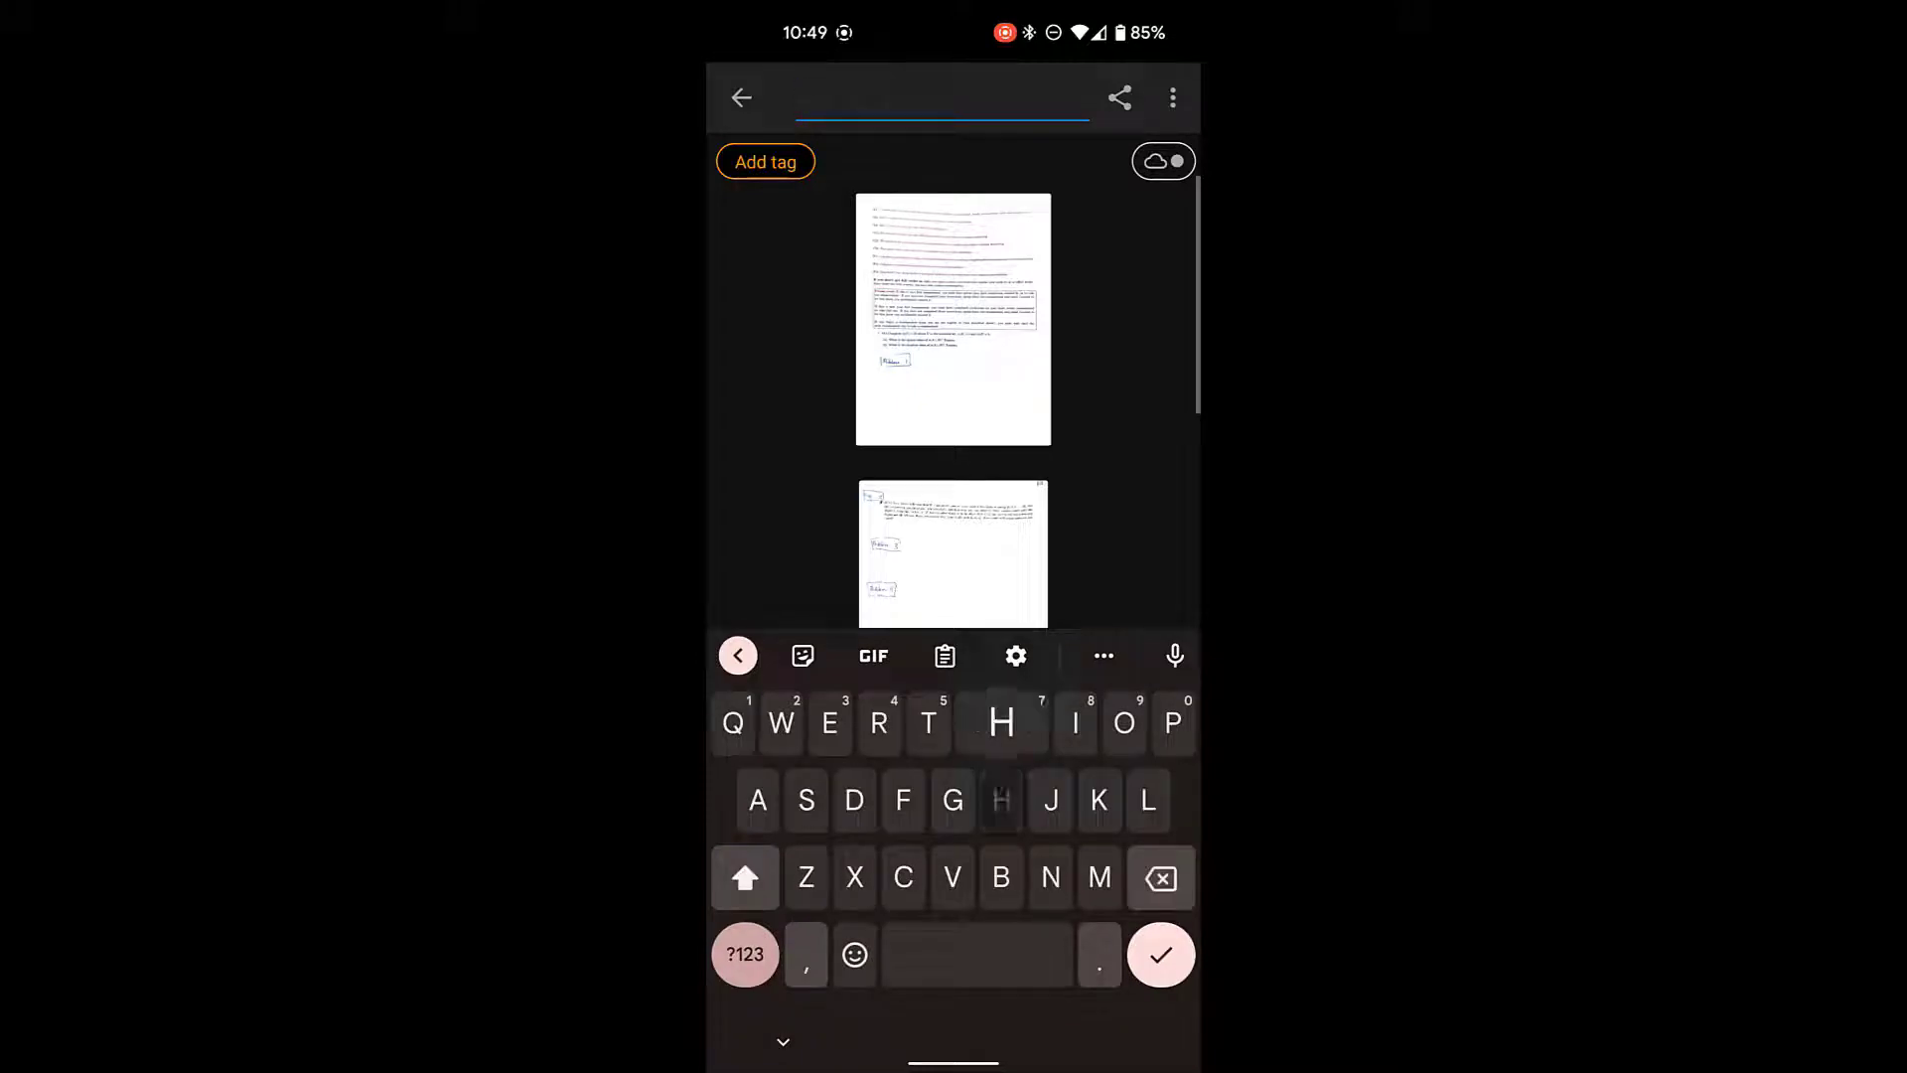
type("HW_")
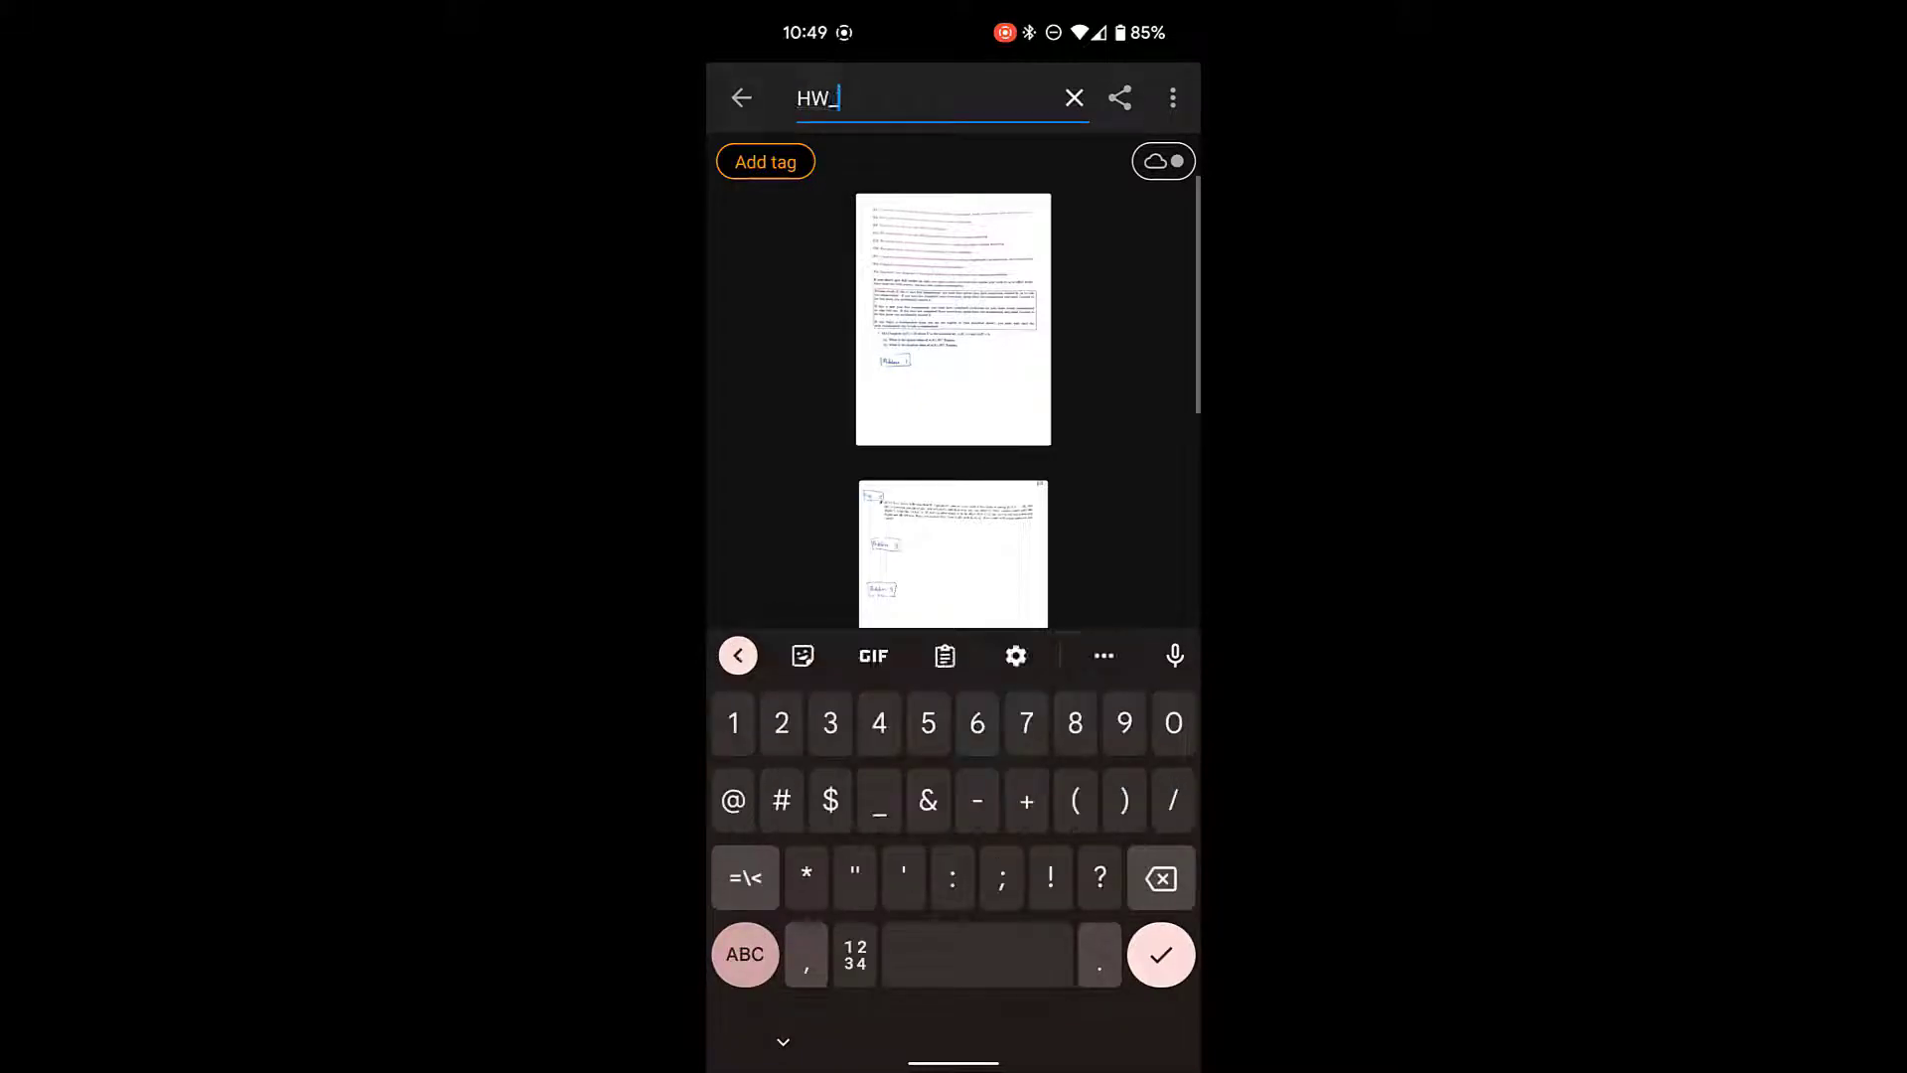
type("Luv")
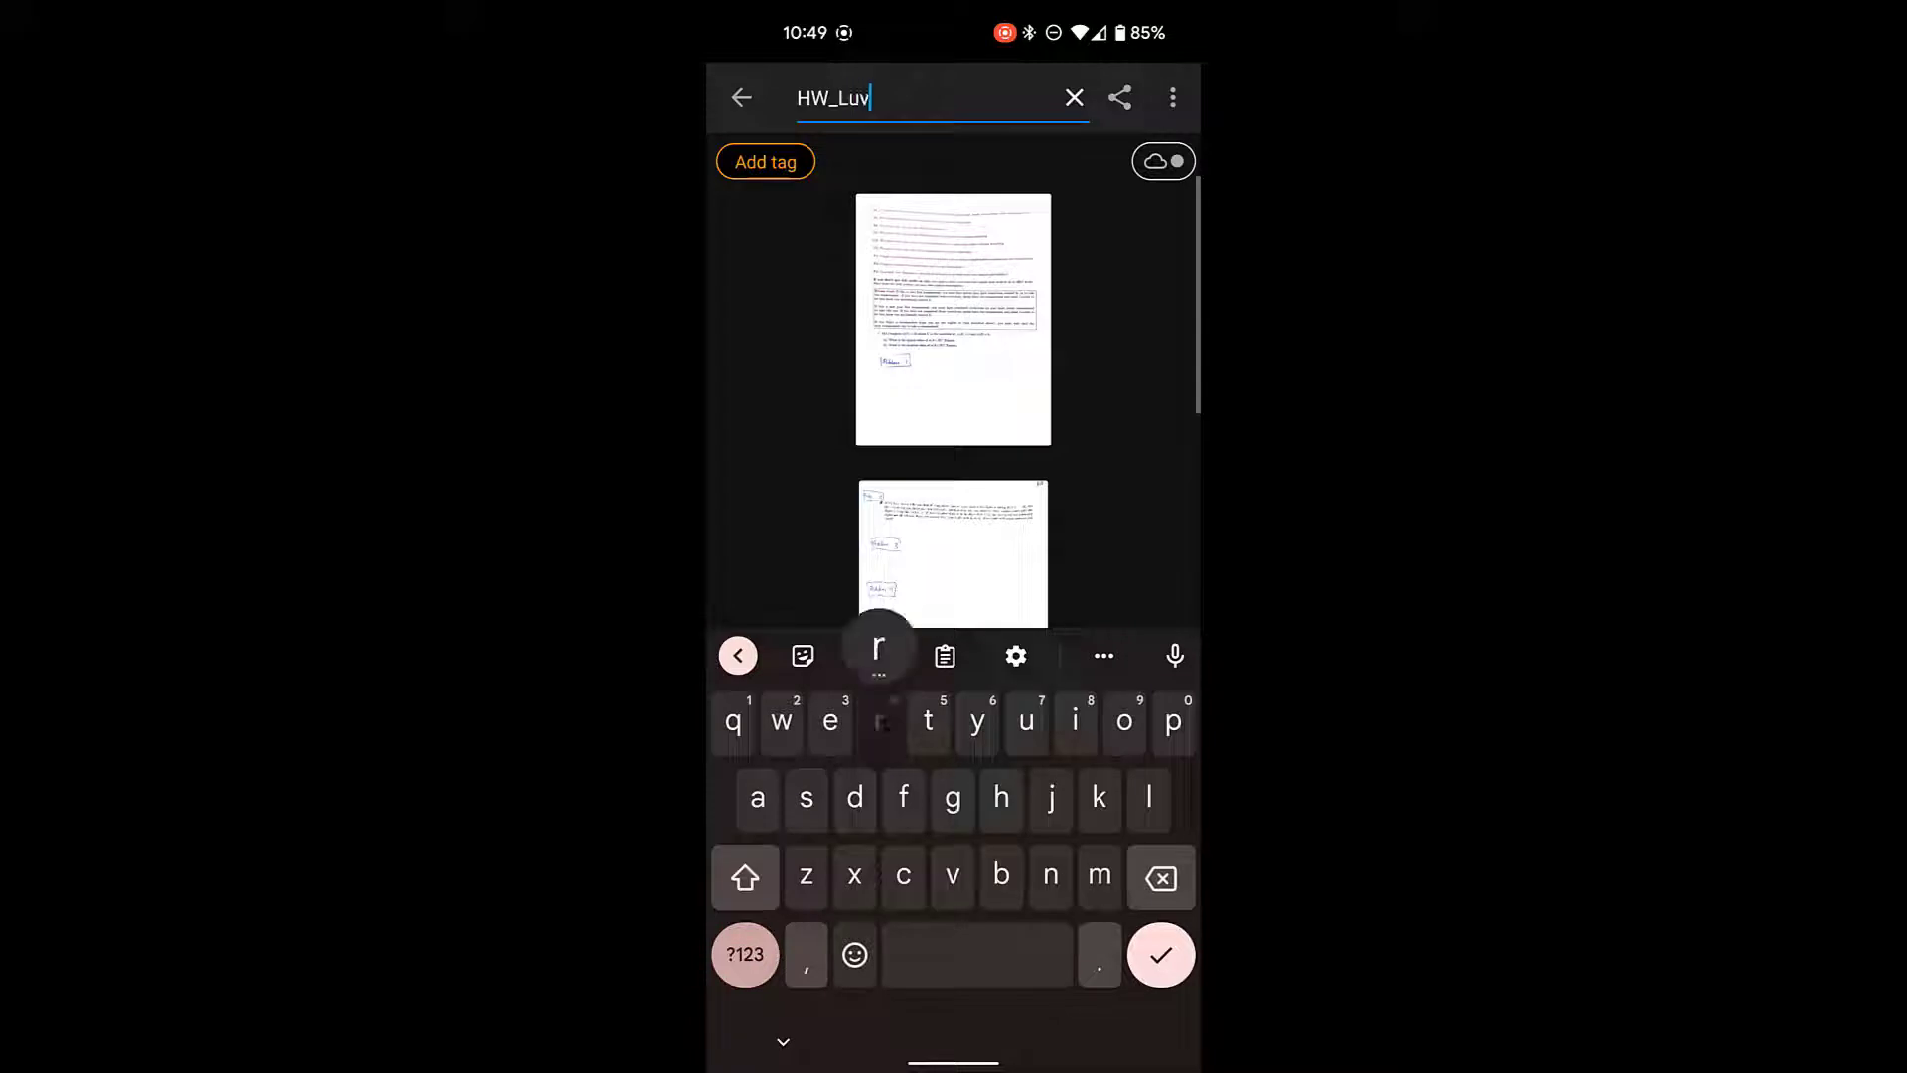
type("reet")
key("shift")
type("S")
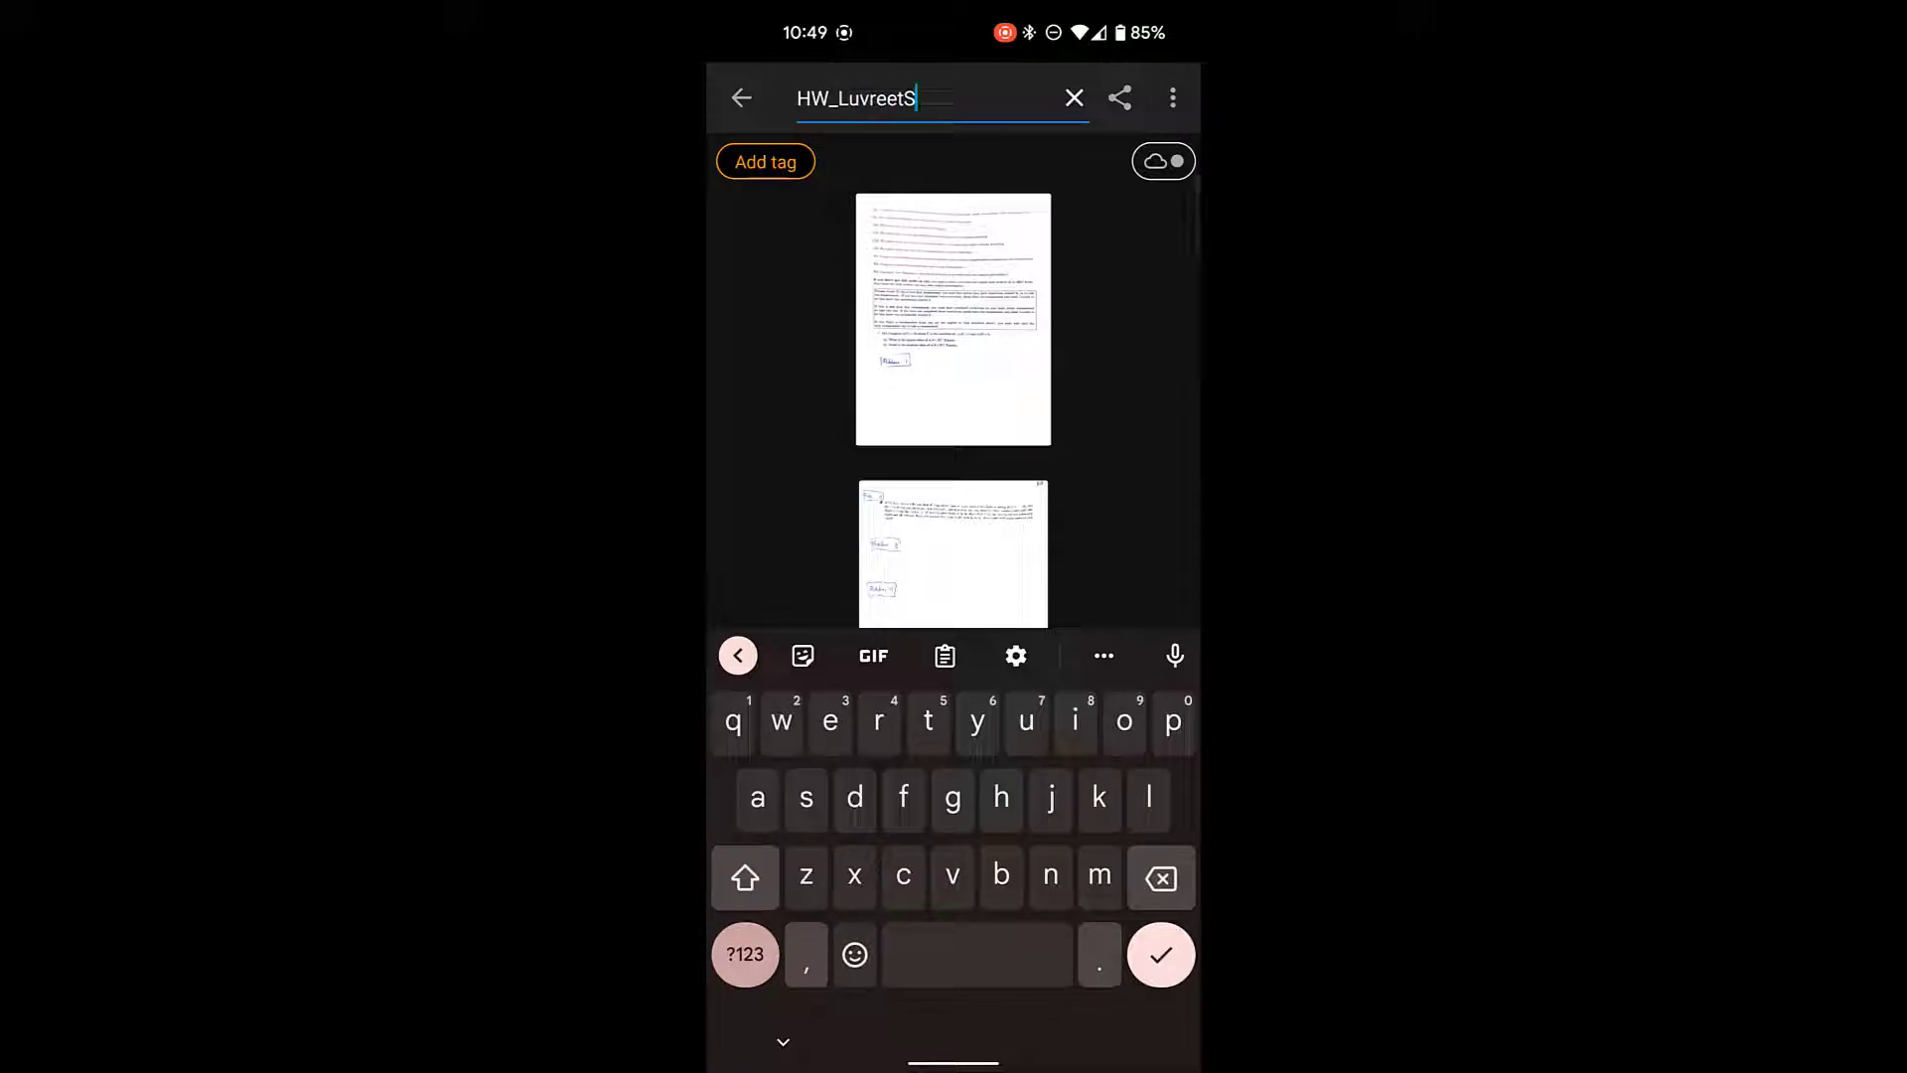
left_click(1118, 97)
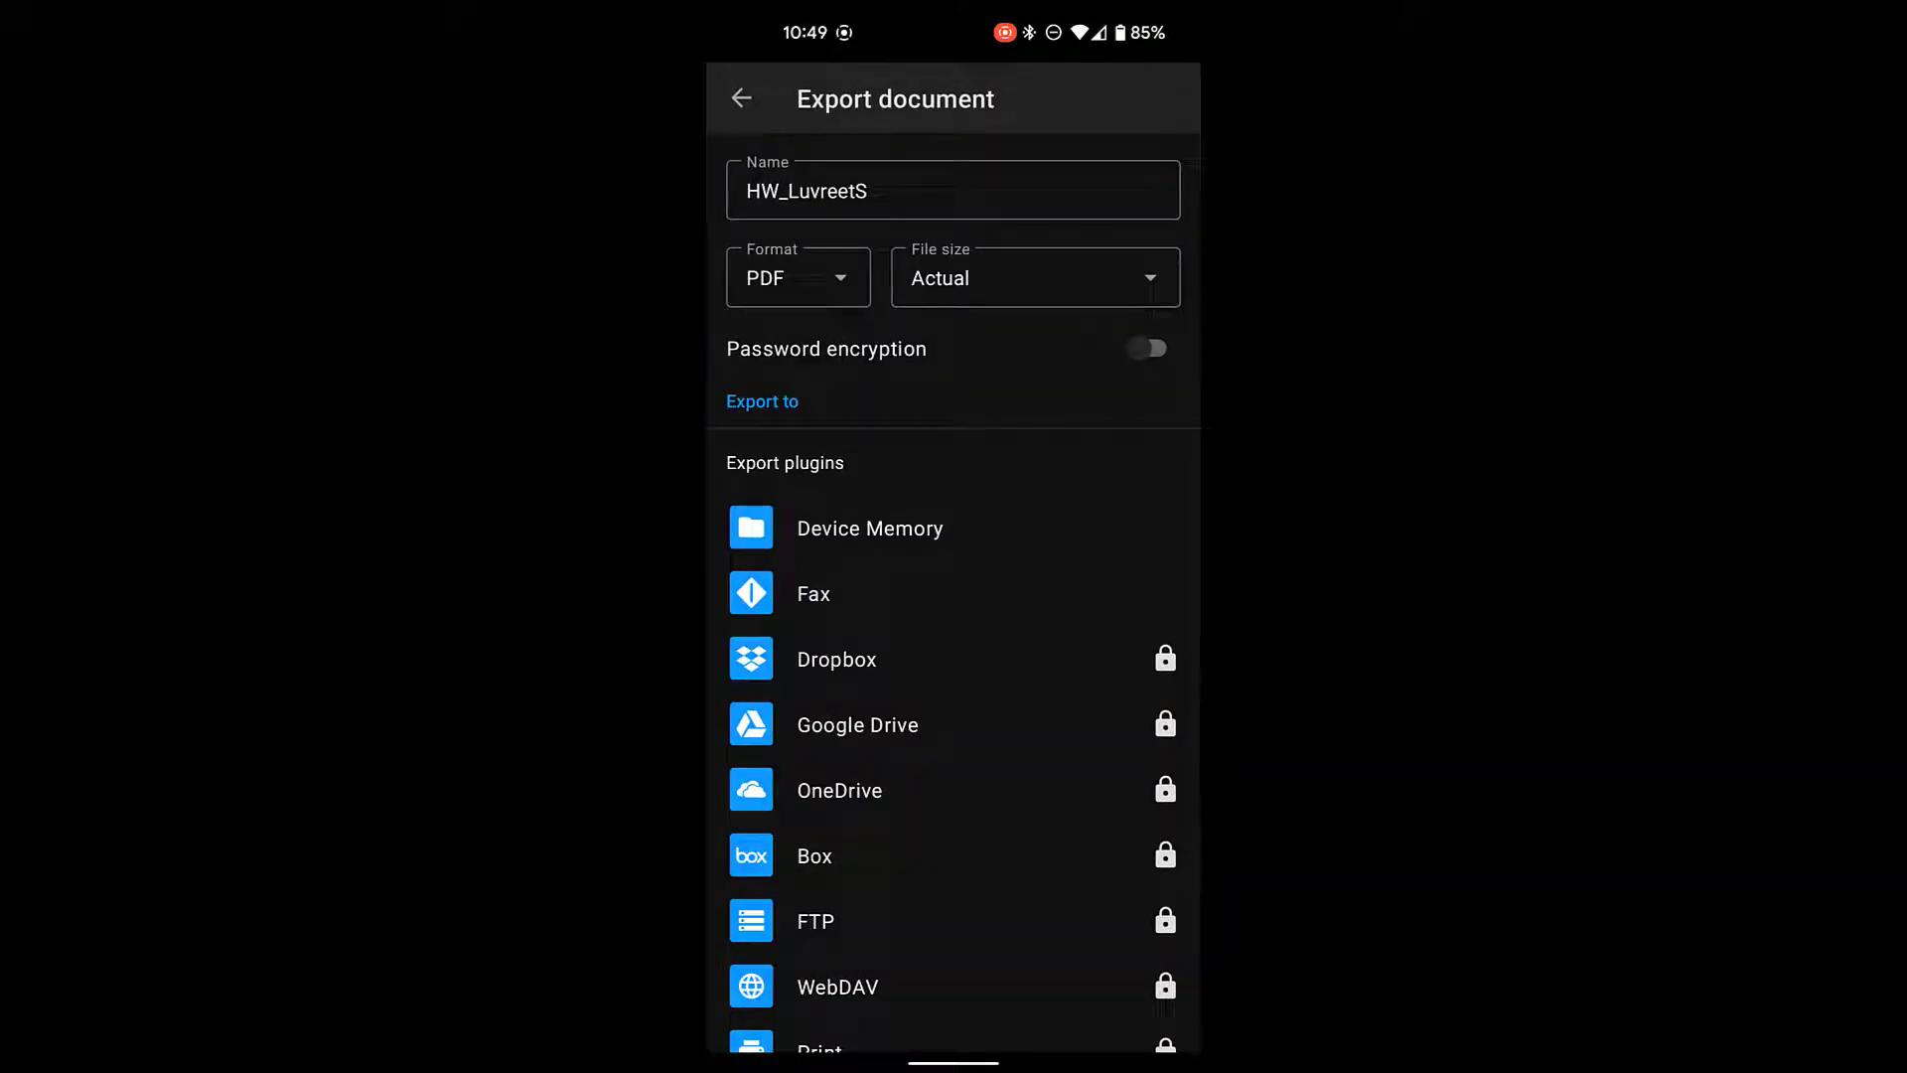
left_click(796, 278)
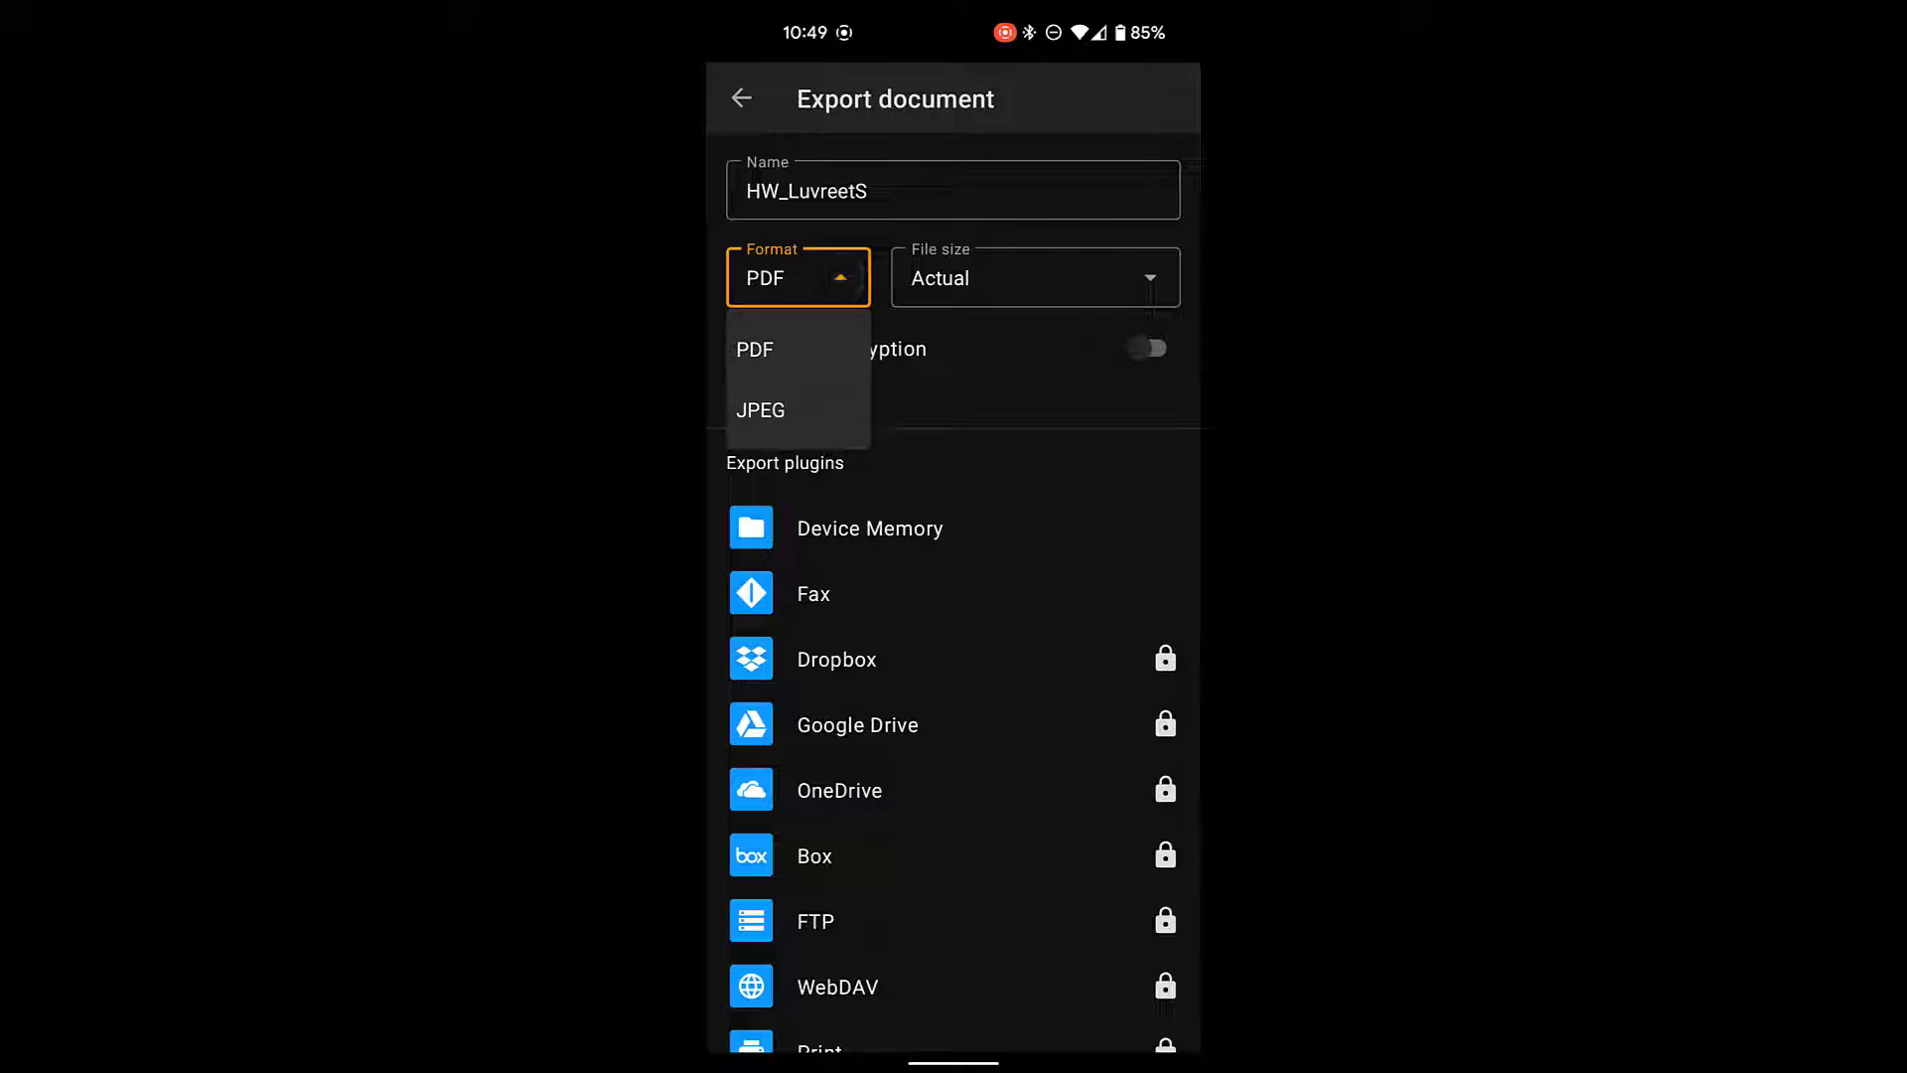
left_click(755, 350)
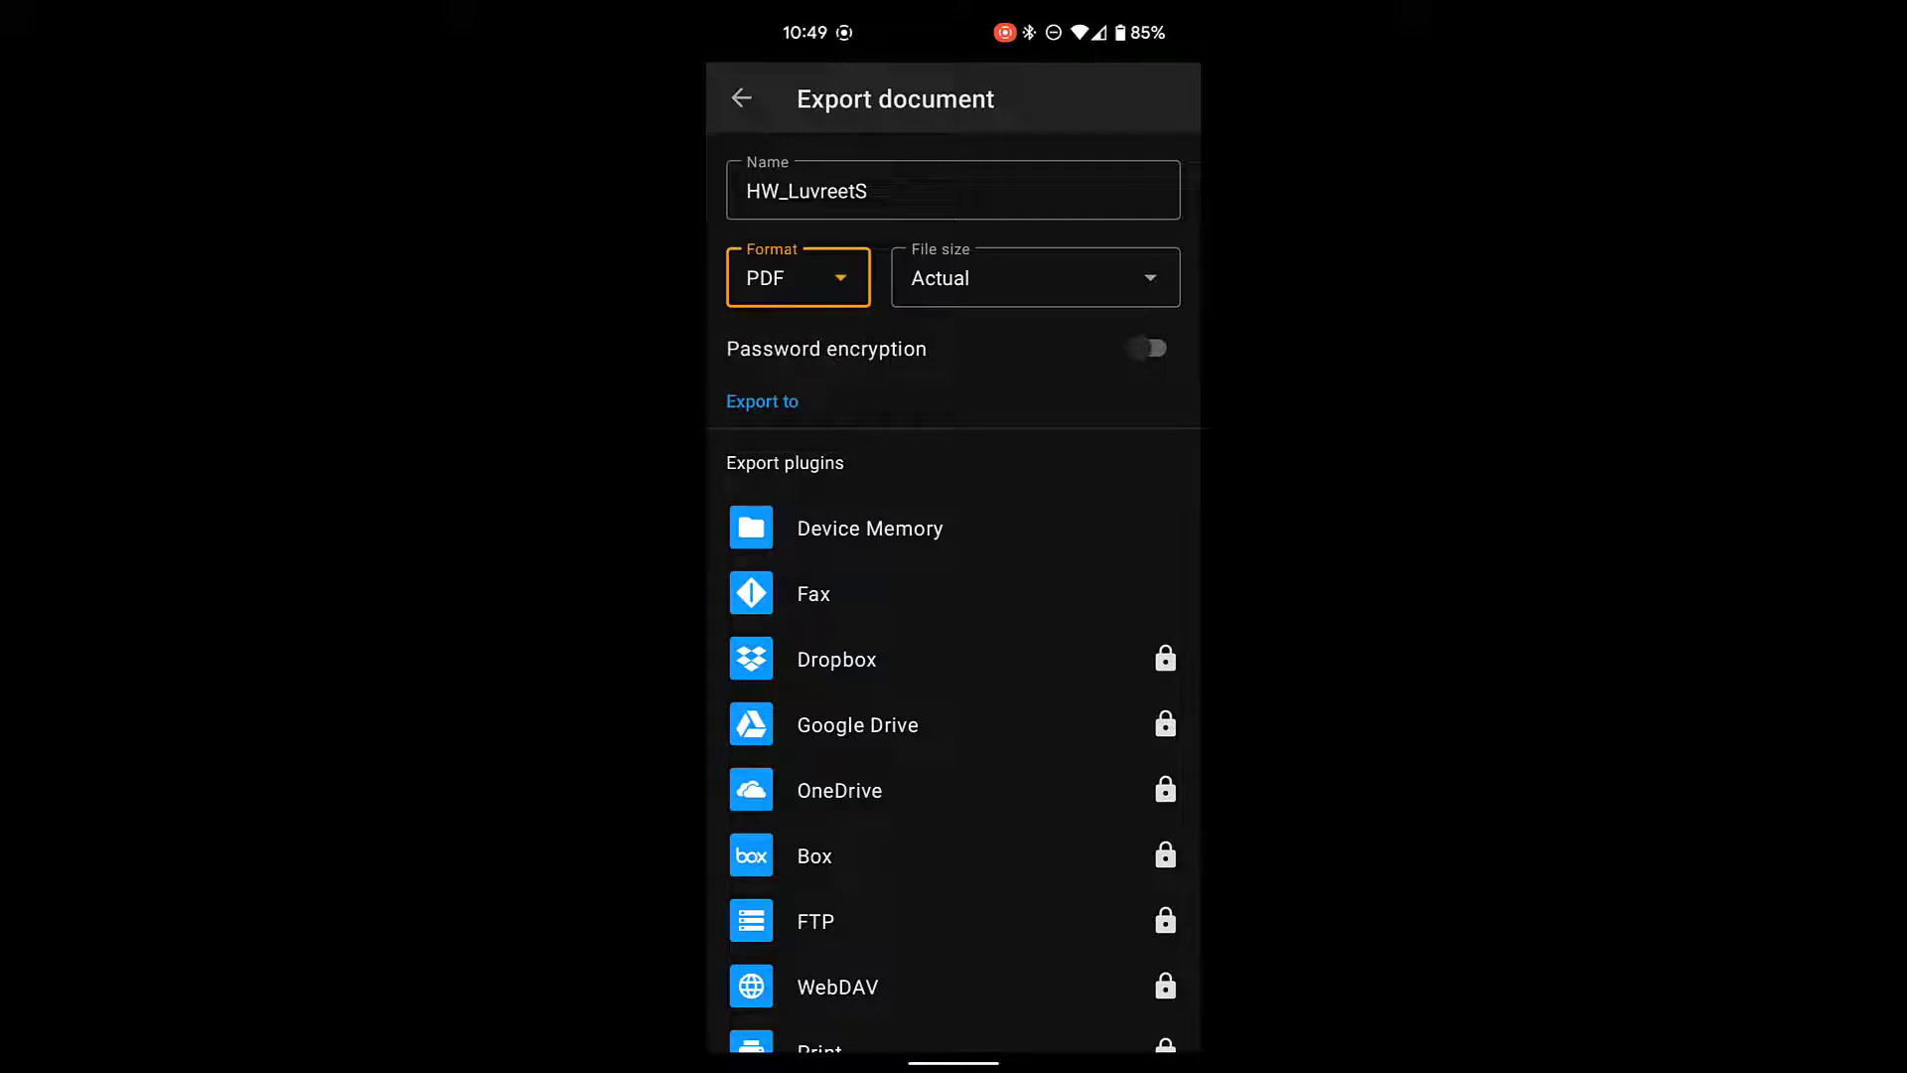
scroll(953, 596, "down", 3)
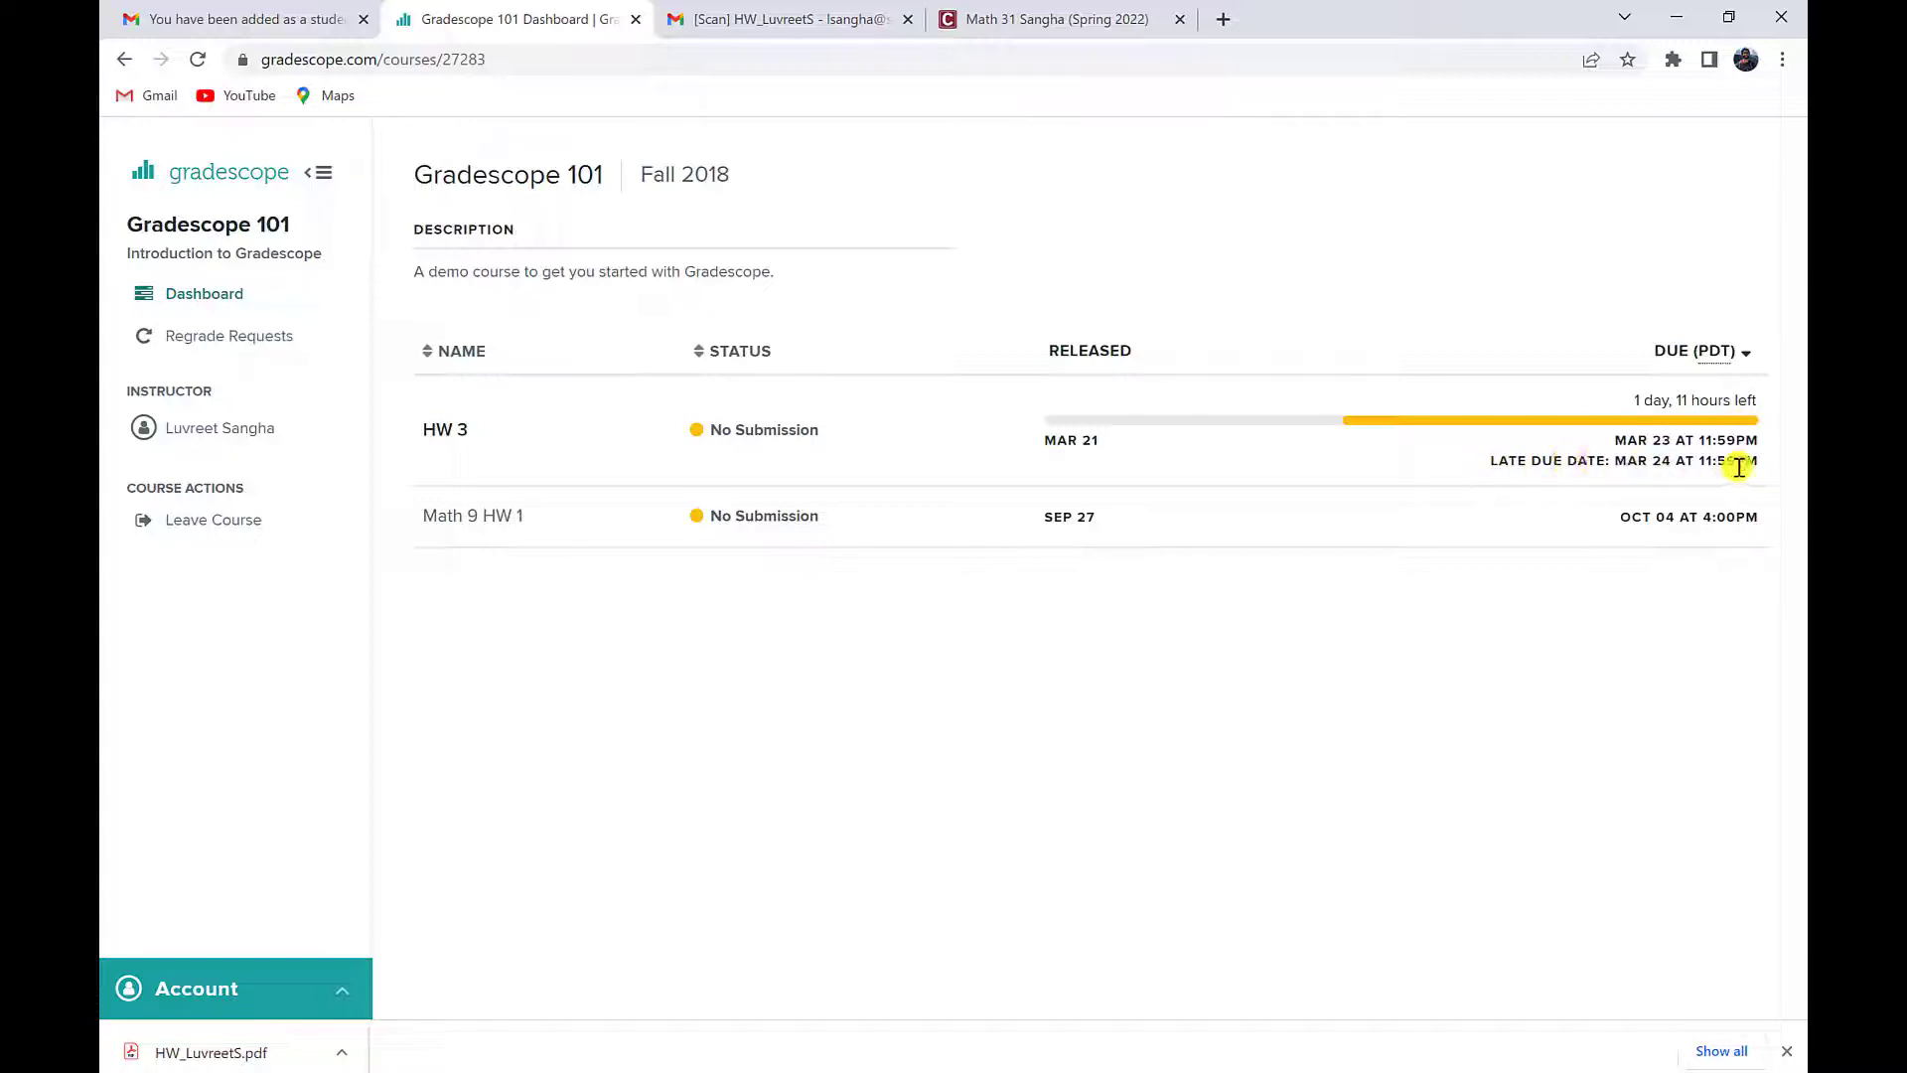
- Start a single-PDF submission for HW 3 and bring up the file picker
left_click(436, 432)
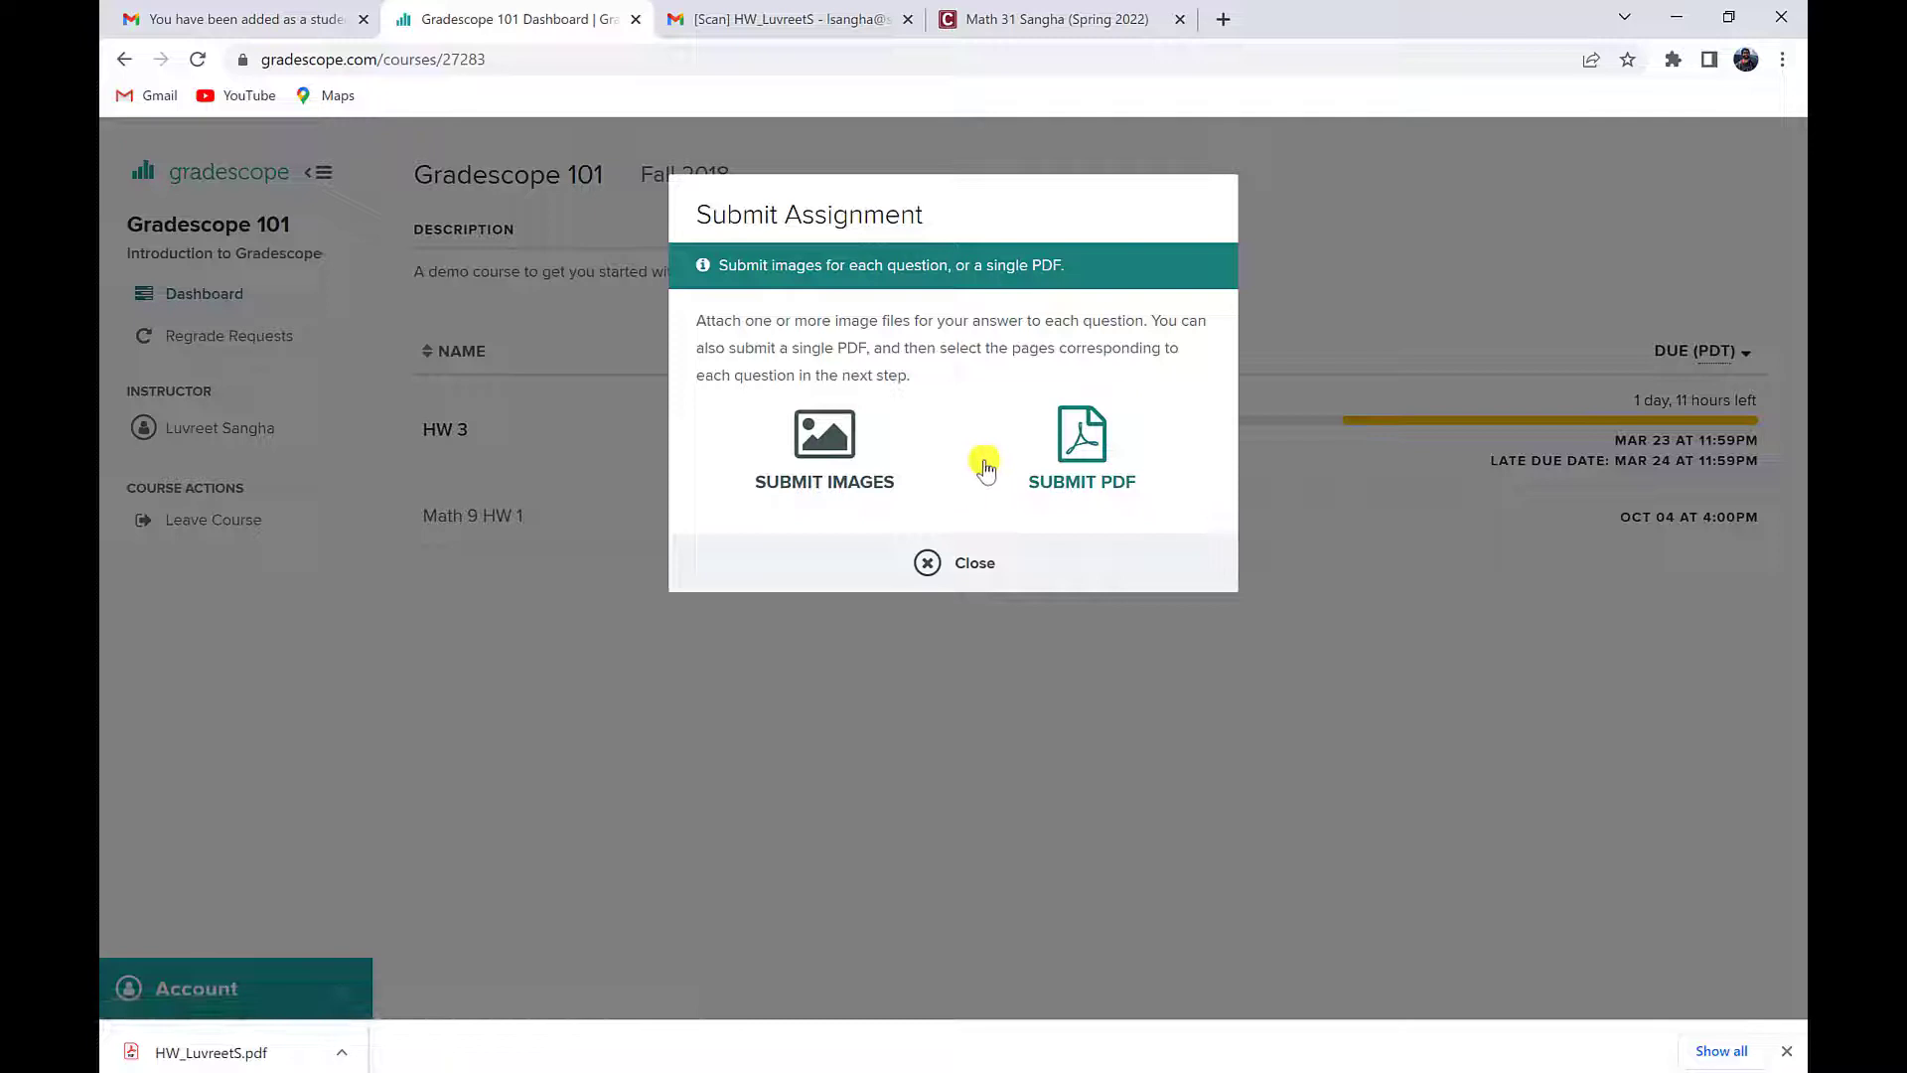
left_click(1083, 451)
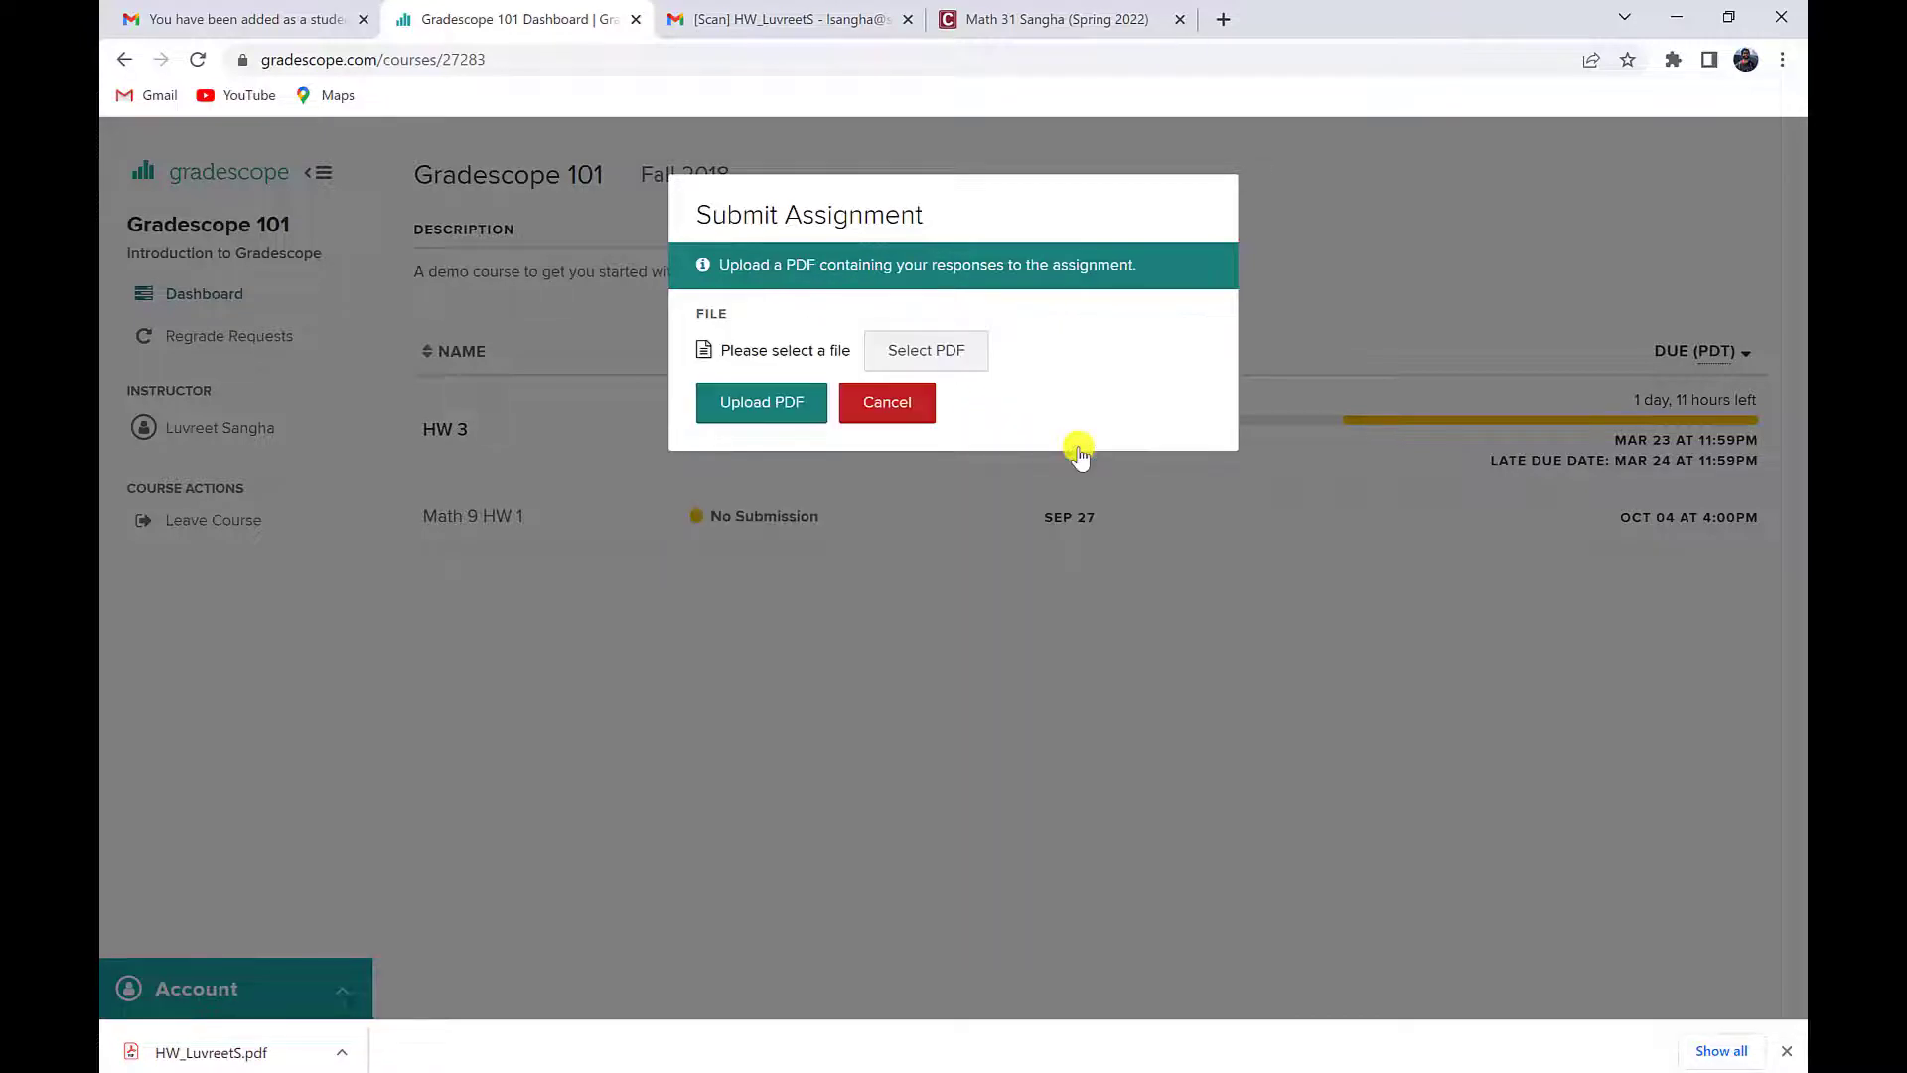
left_click(928, 352)
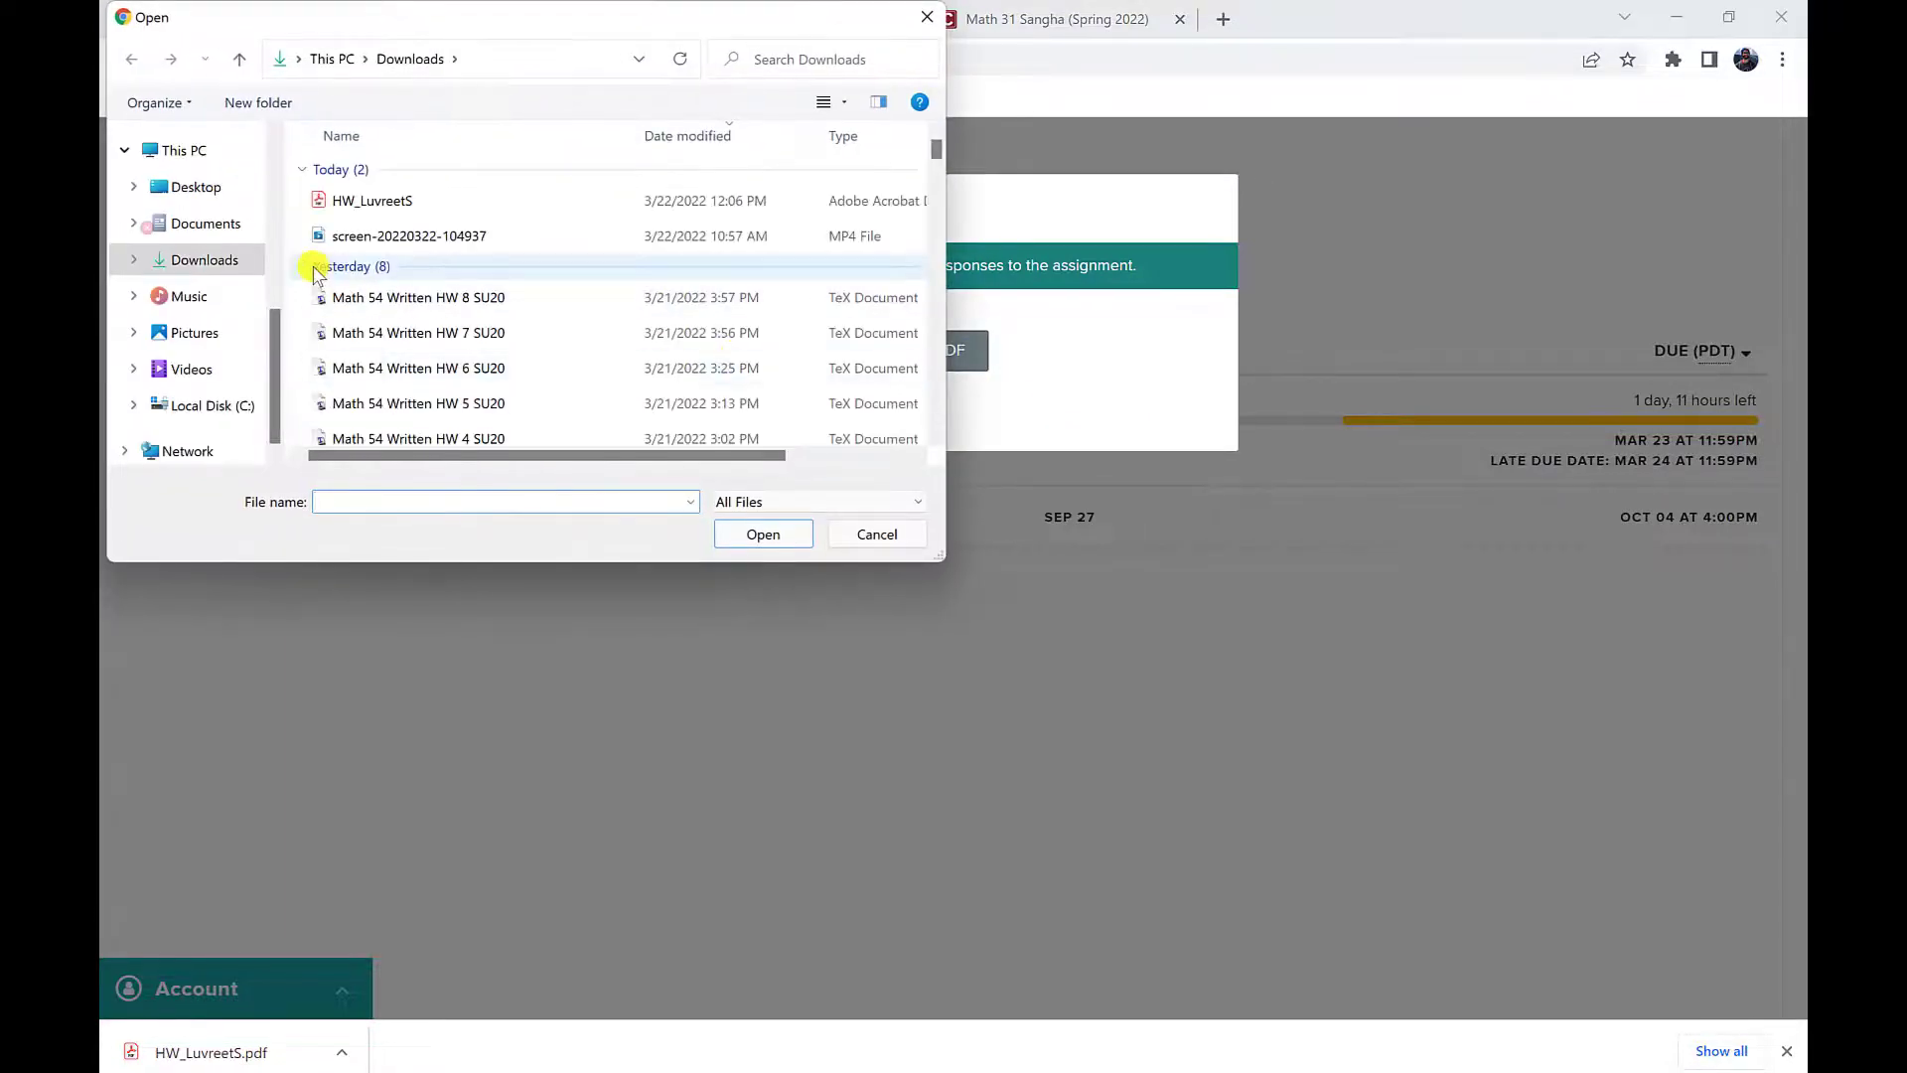
- Choose HW_LuvreetS from Downloads and upload it as the HW 3 PDF
left_click(384, 214)
left_click(745, 533)
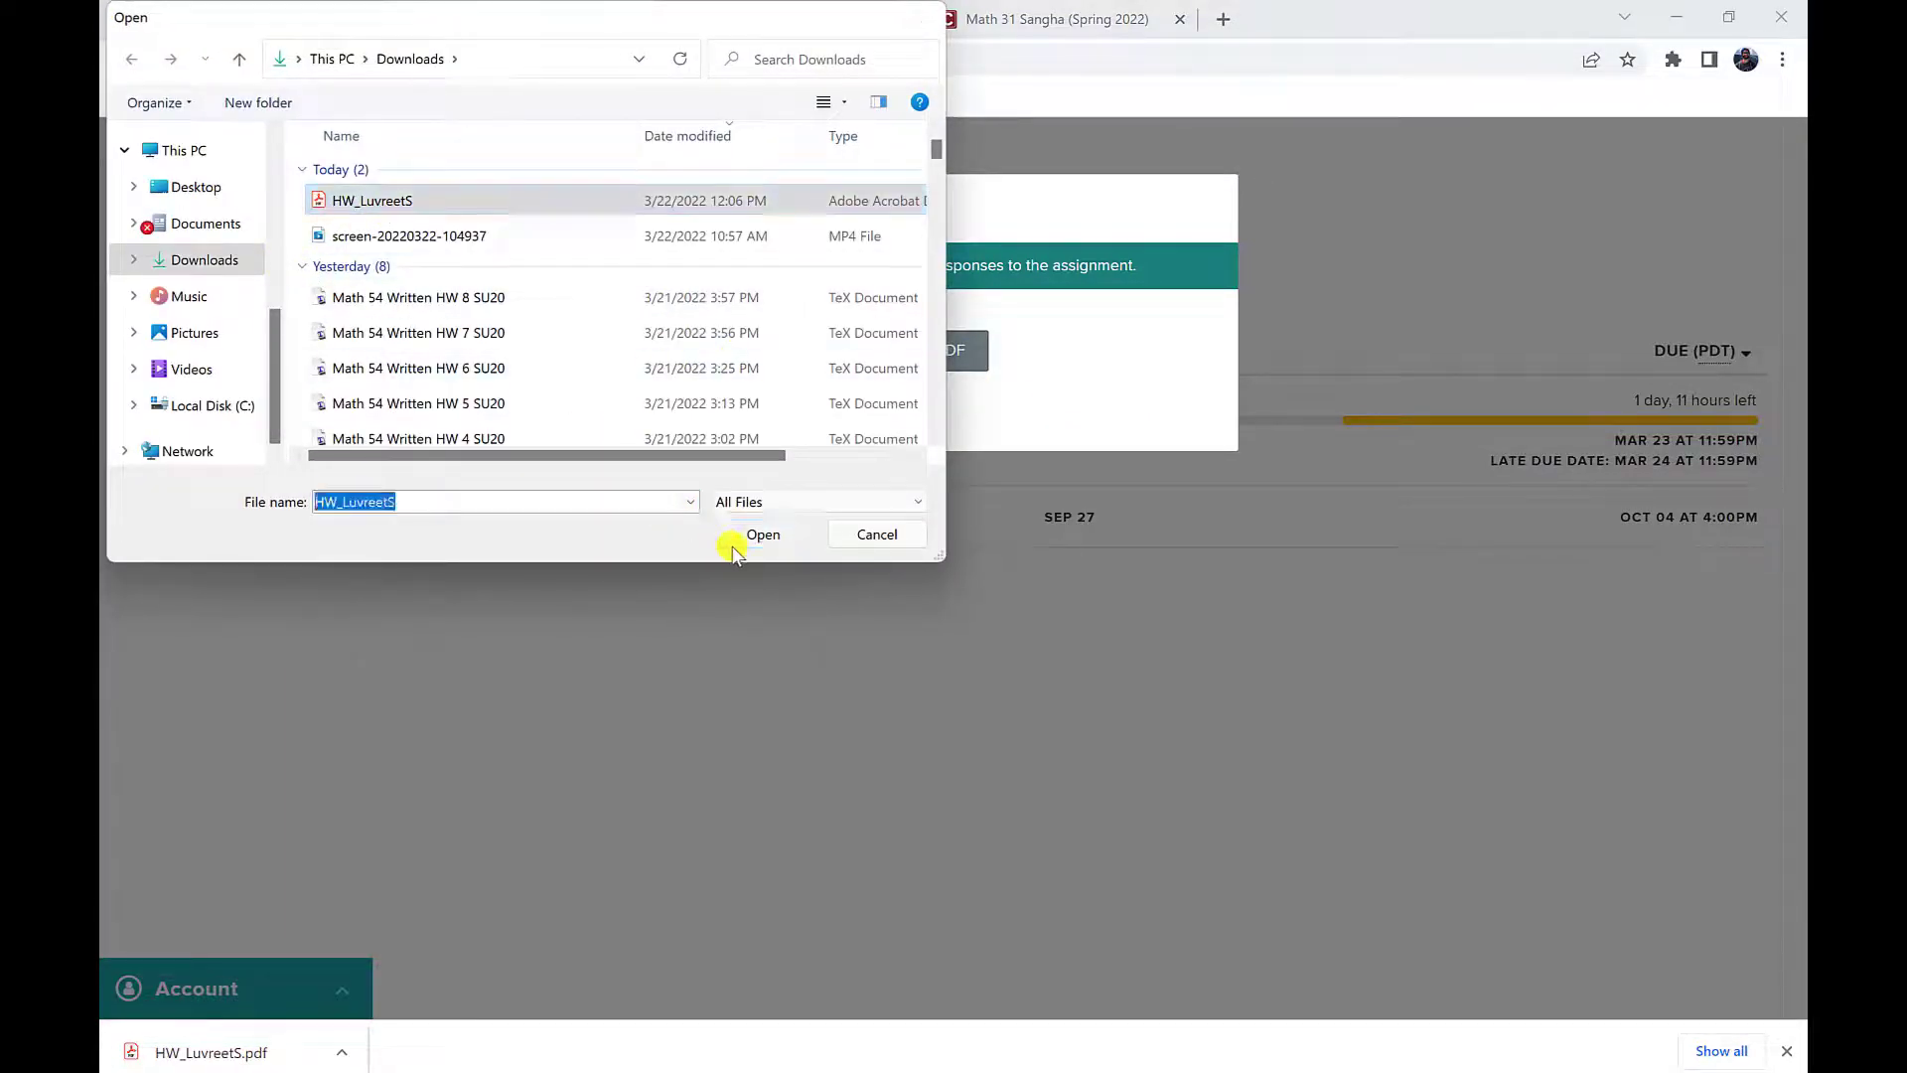
left_click(744, 404)
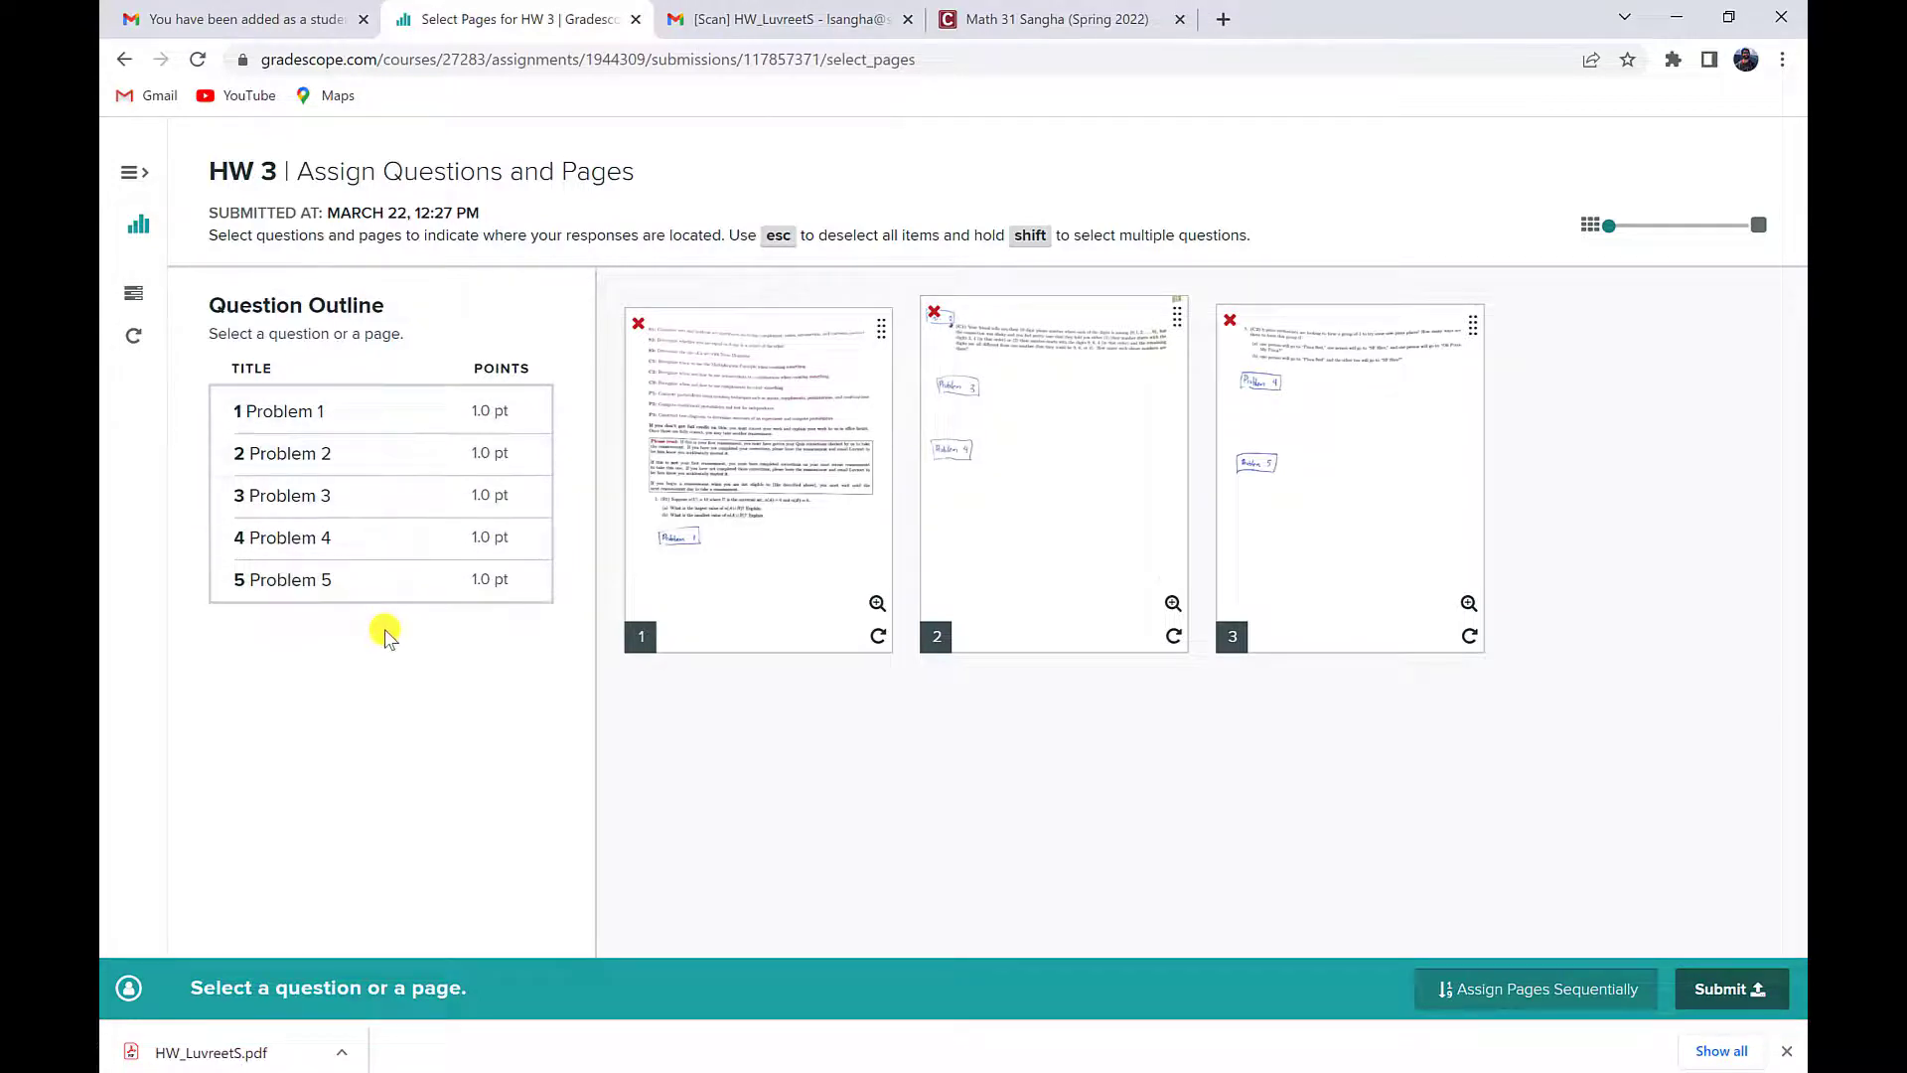
- Enlarge page 1 to read its contents, then close the preview
left_click(769, 593)
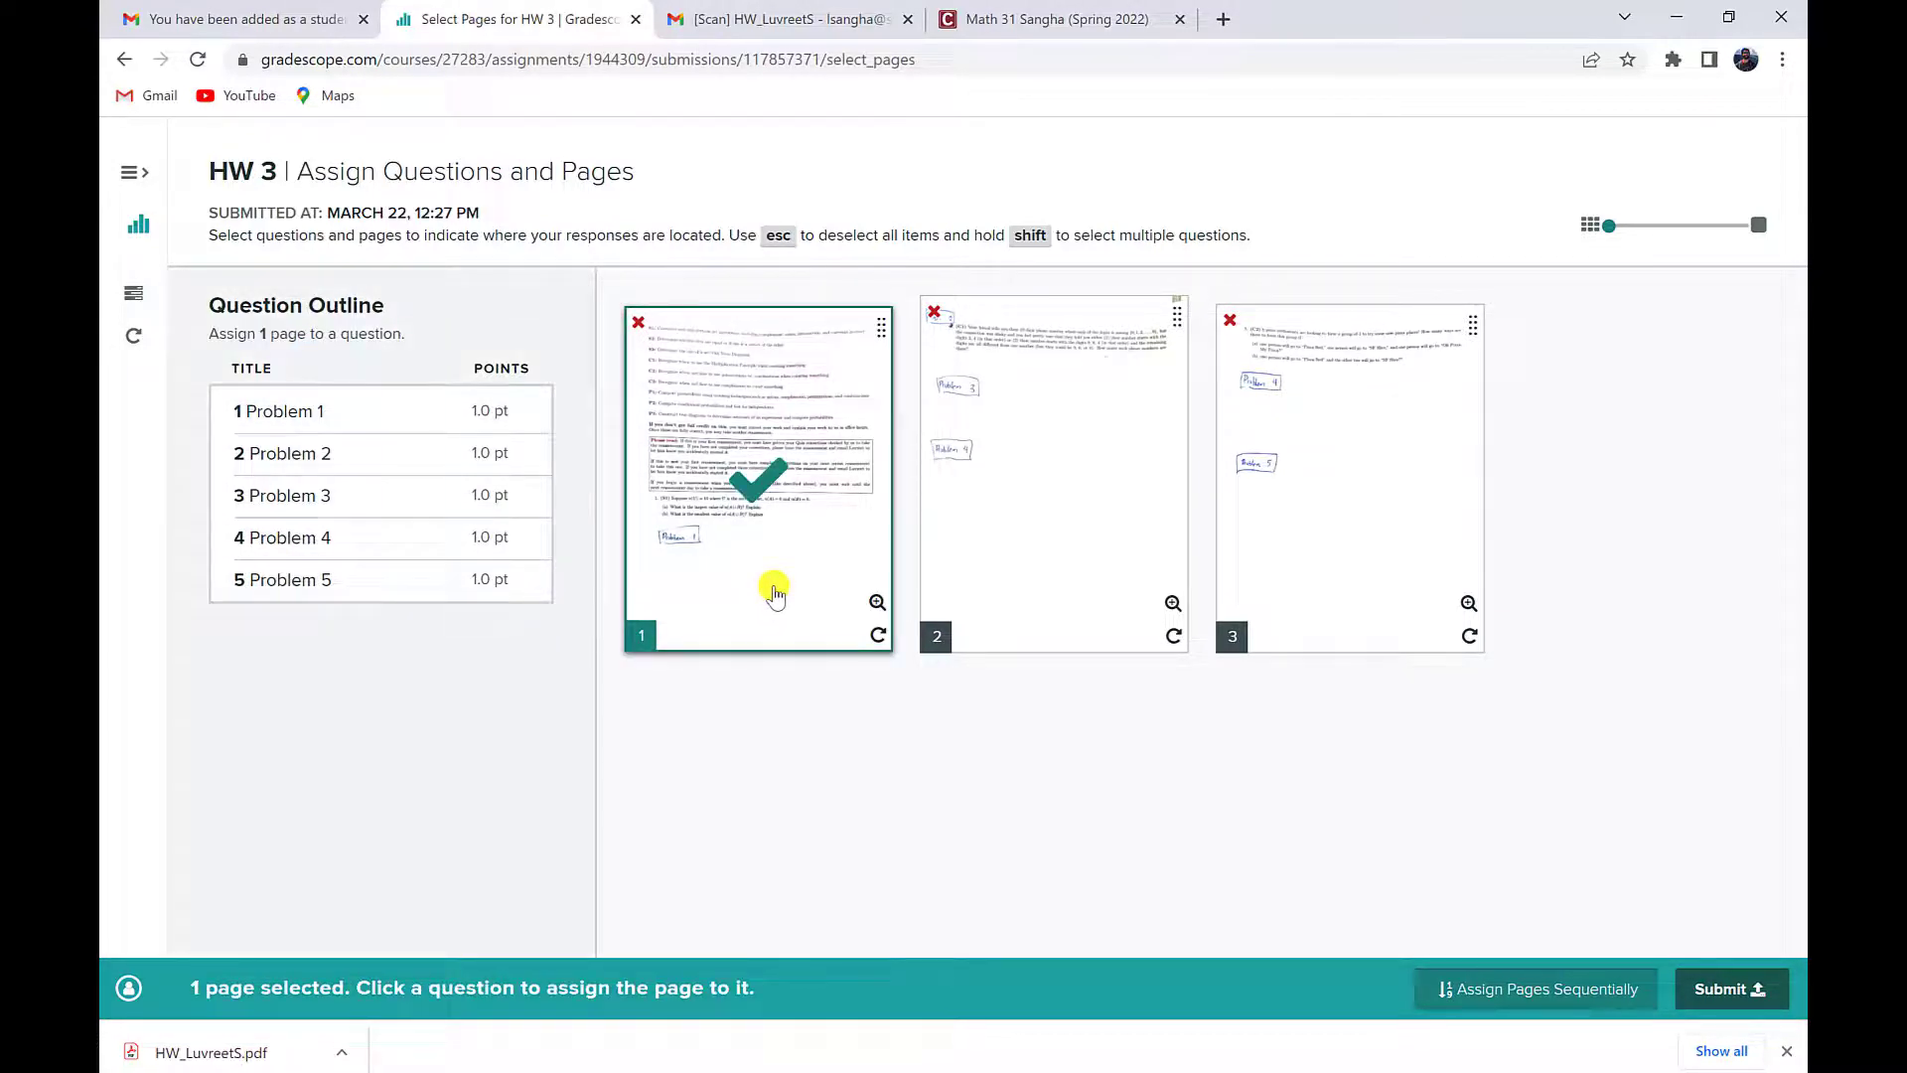
left_click(760, 548)
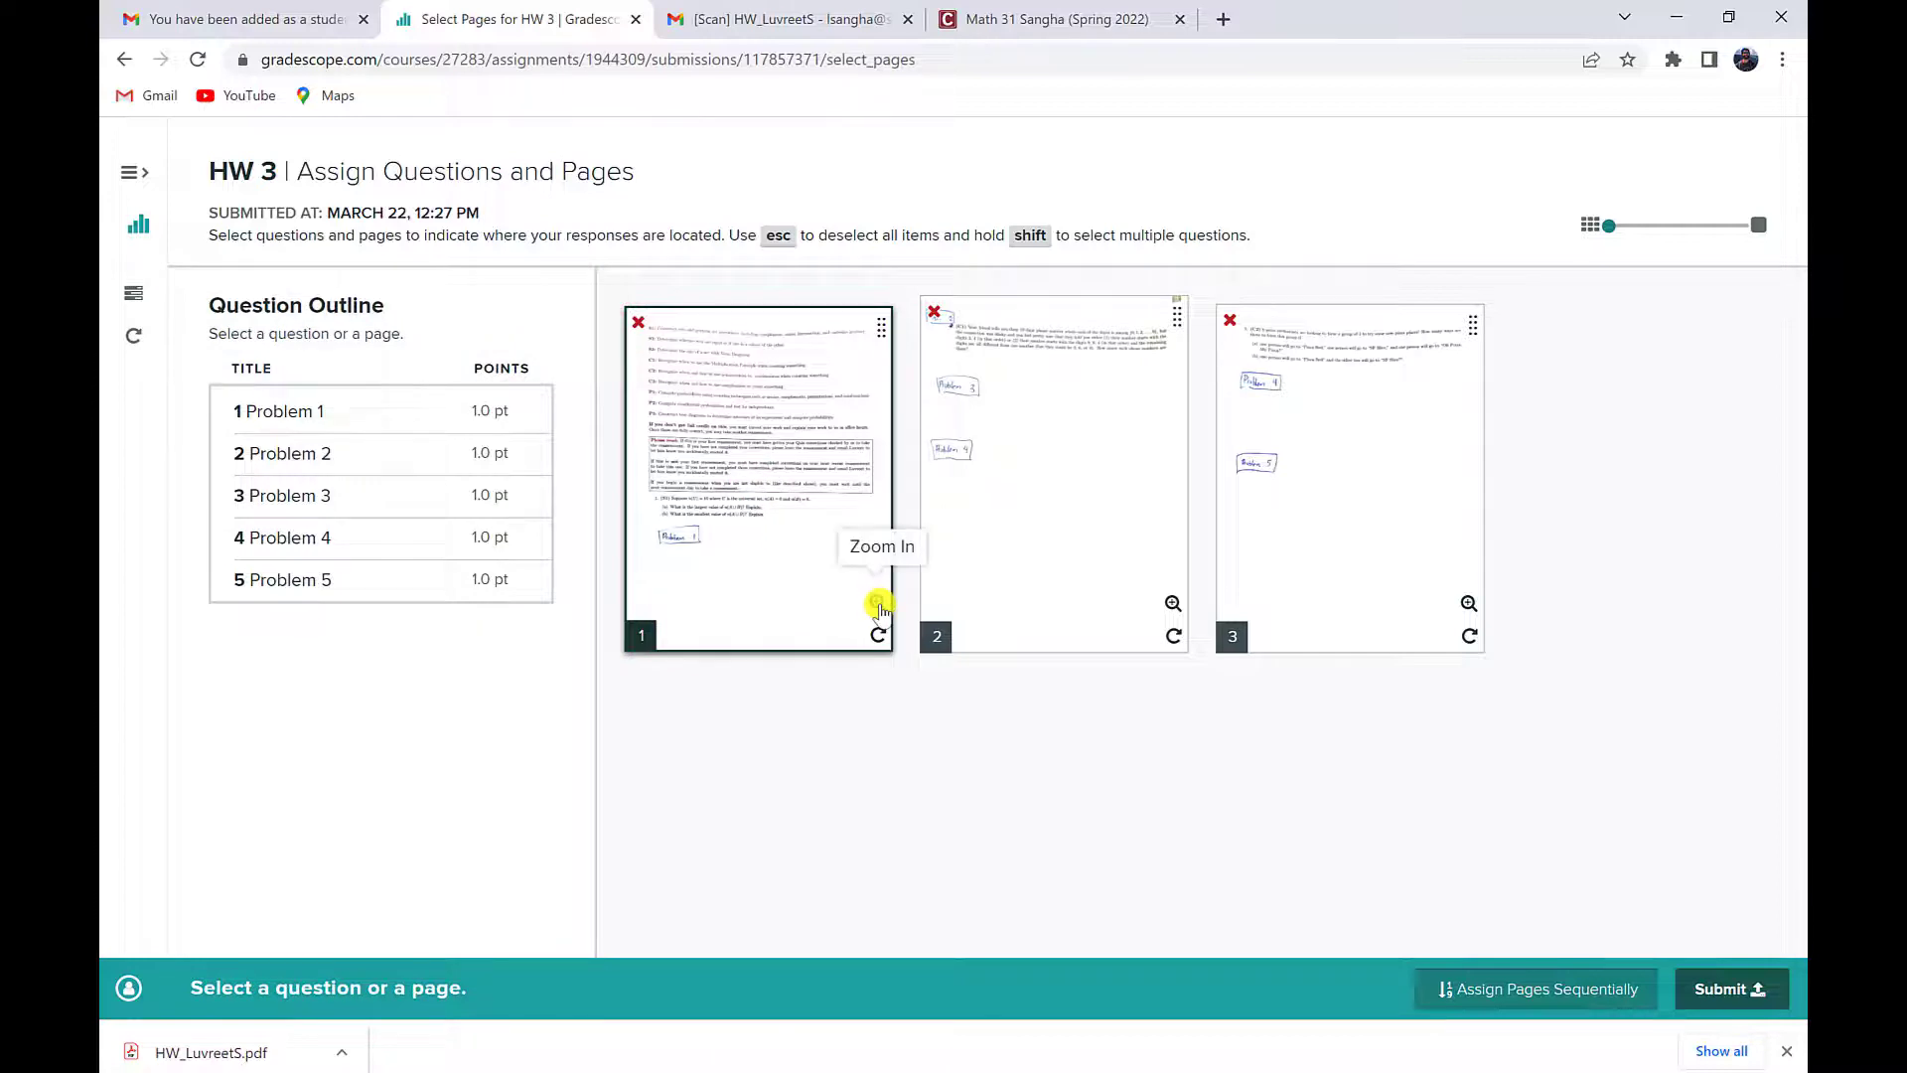
left_click(880, 603)
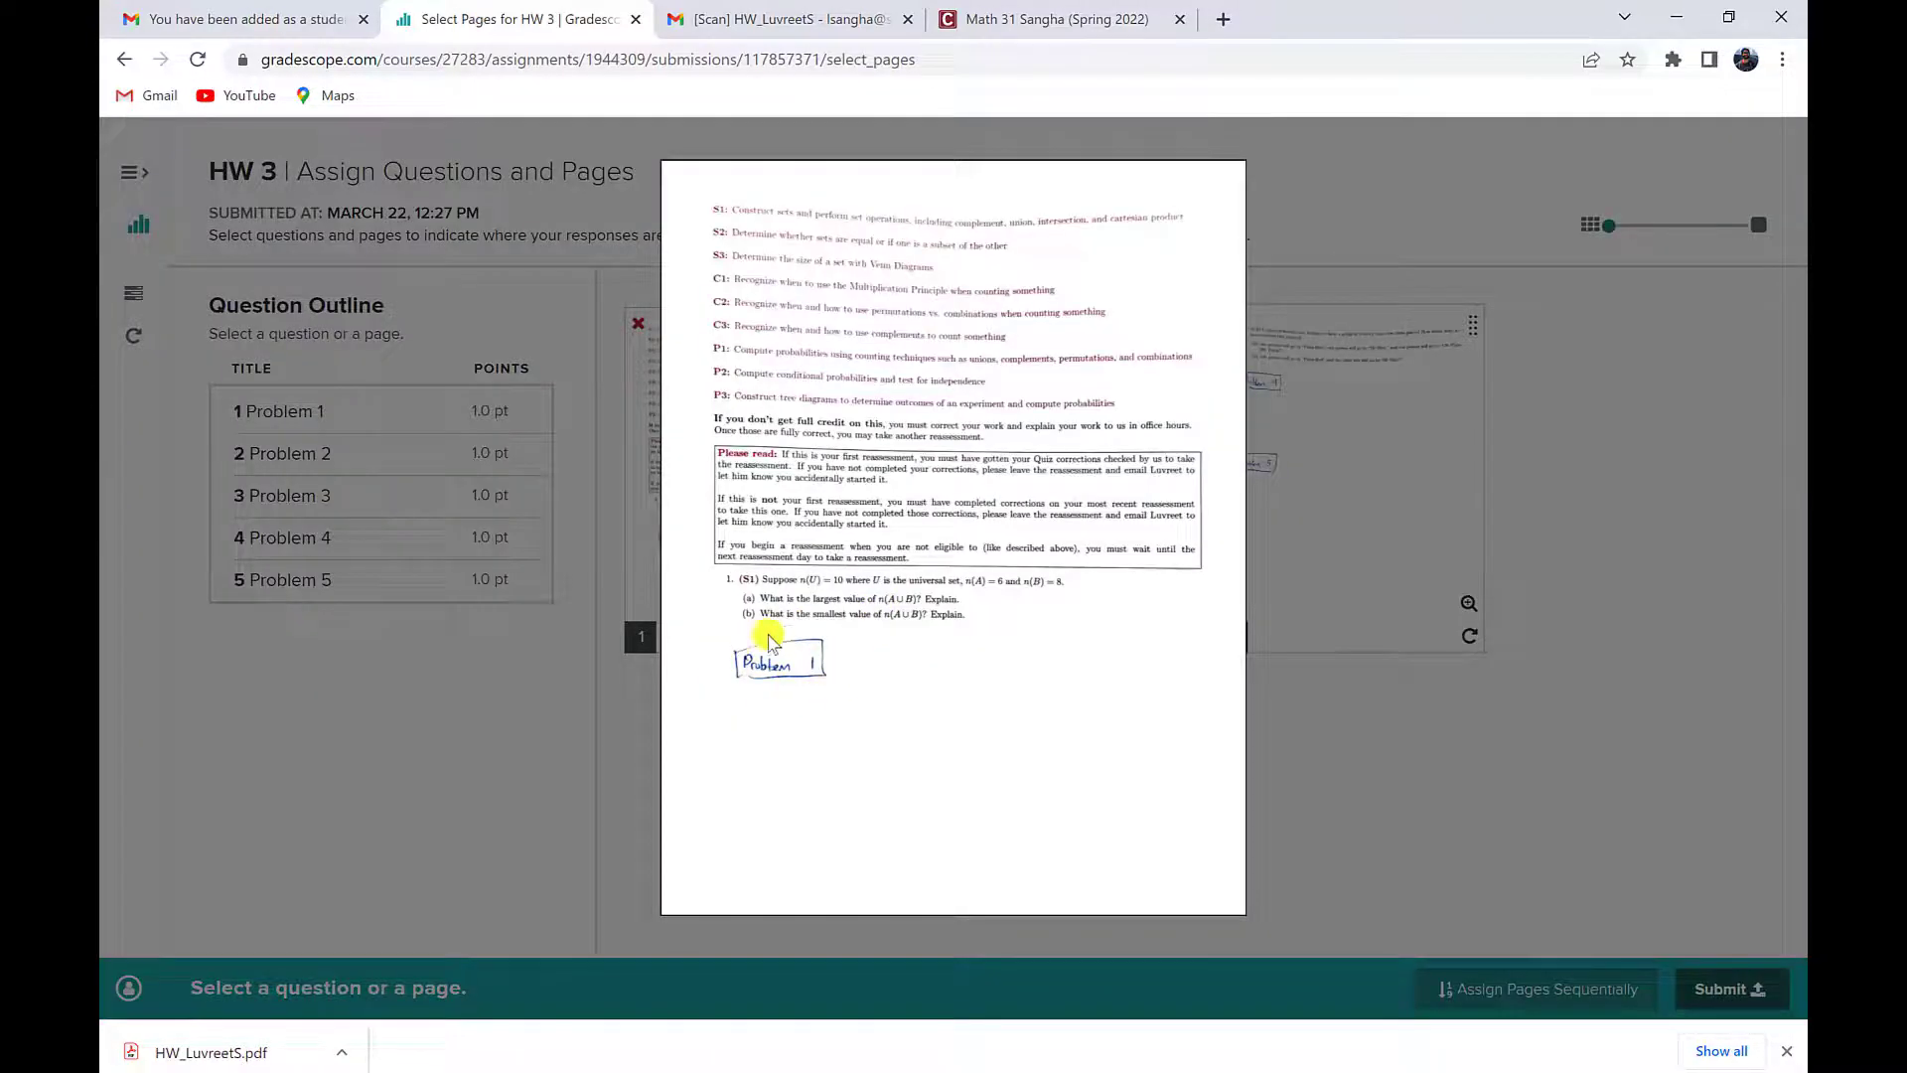
left_click(1332, 788)
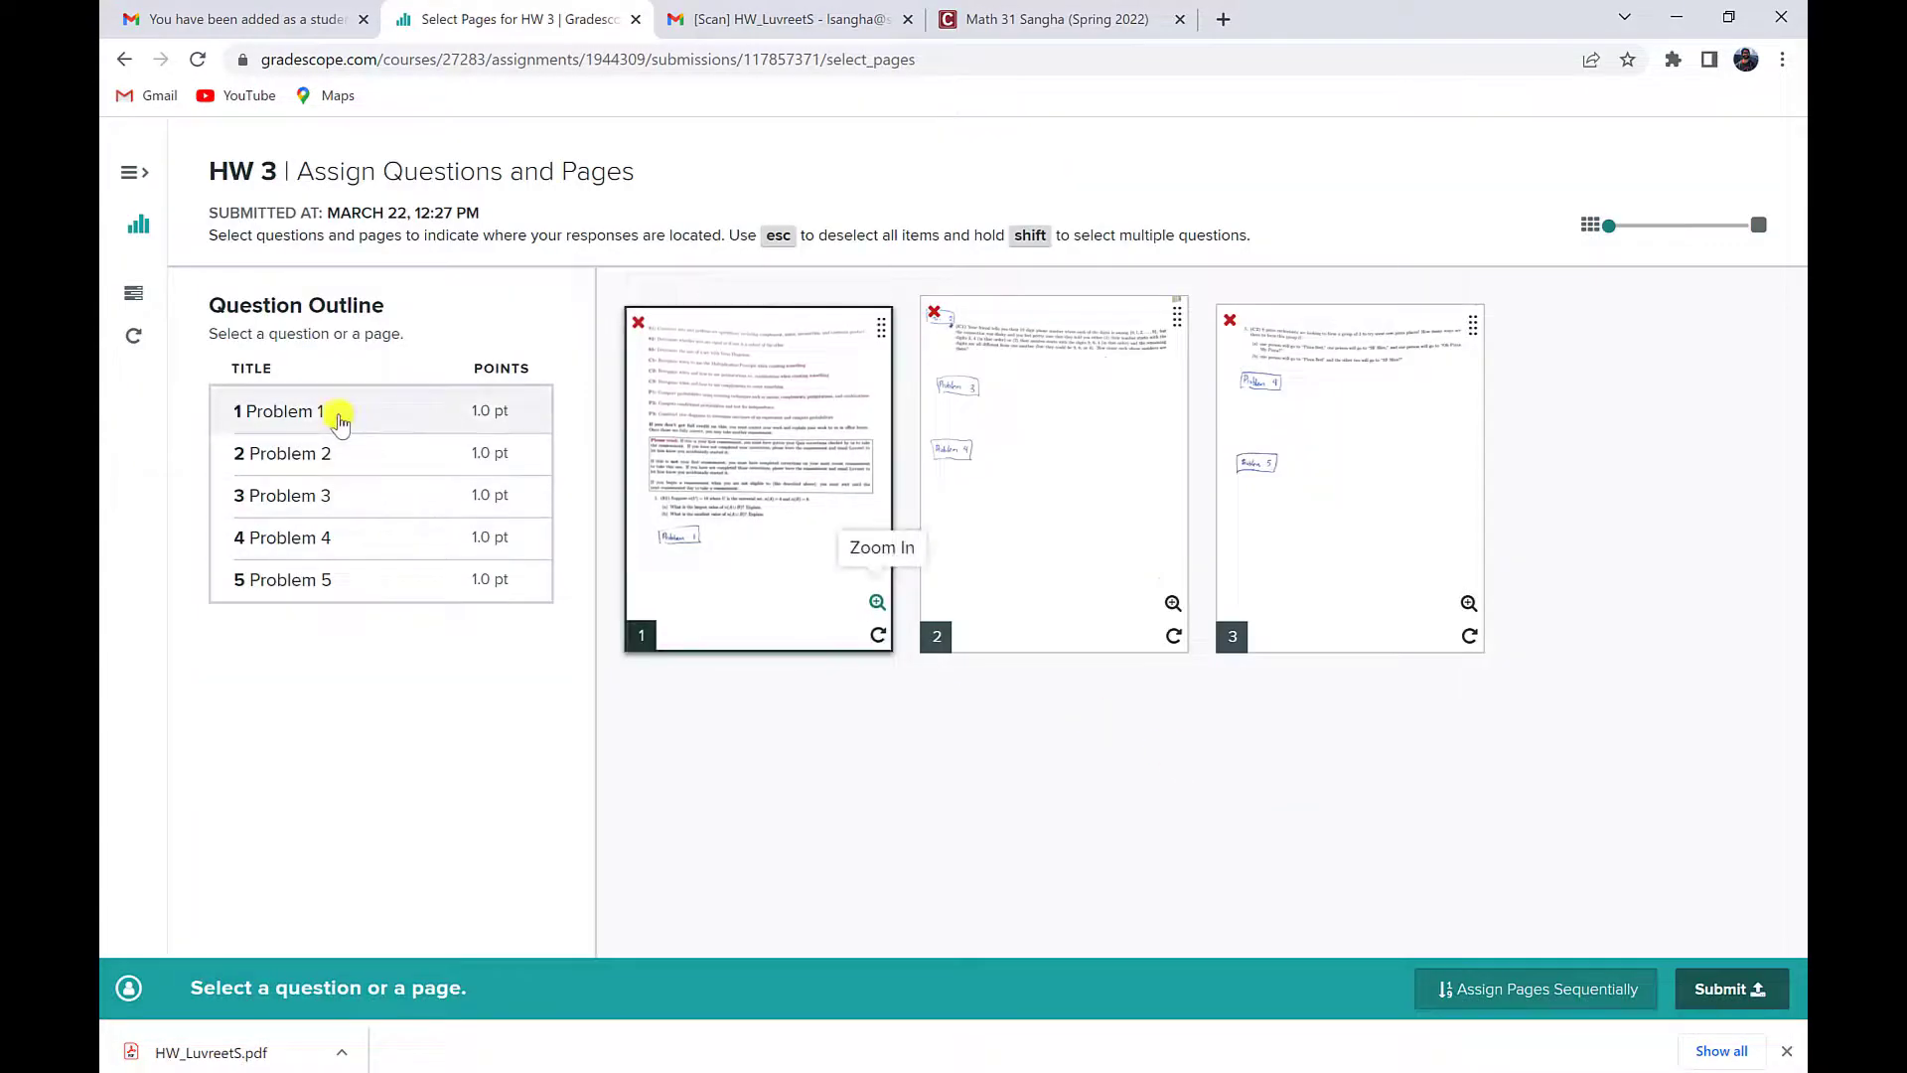
- Select Problem 1 and tag page 1 to it
left_click(342, 417)
left_click(774, 477)
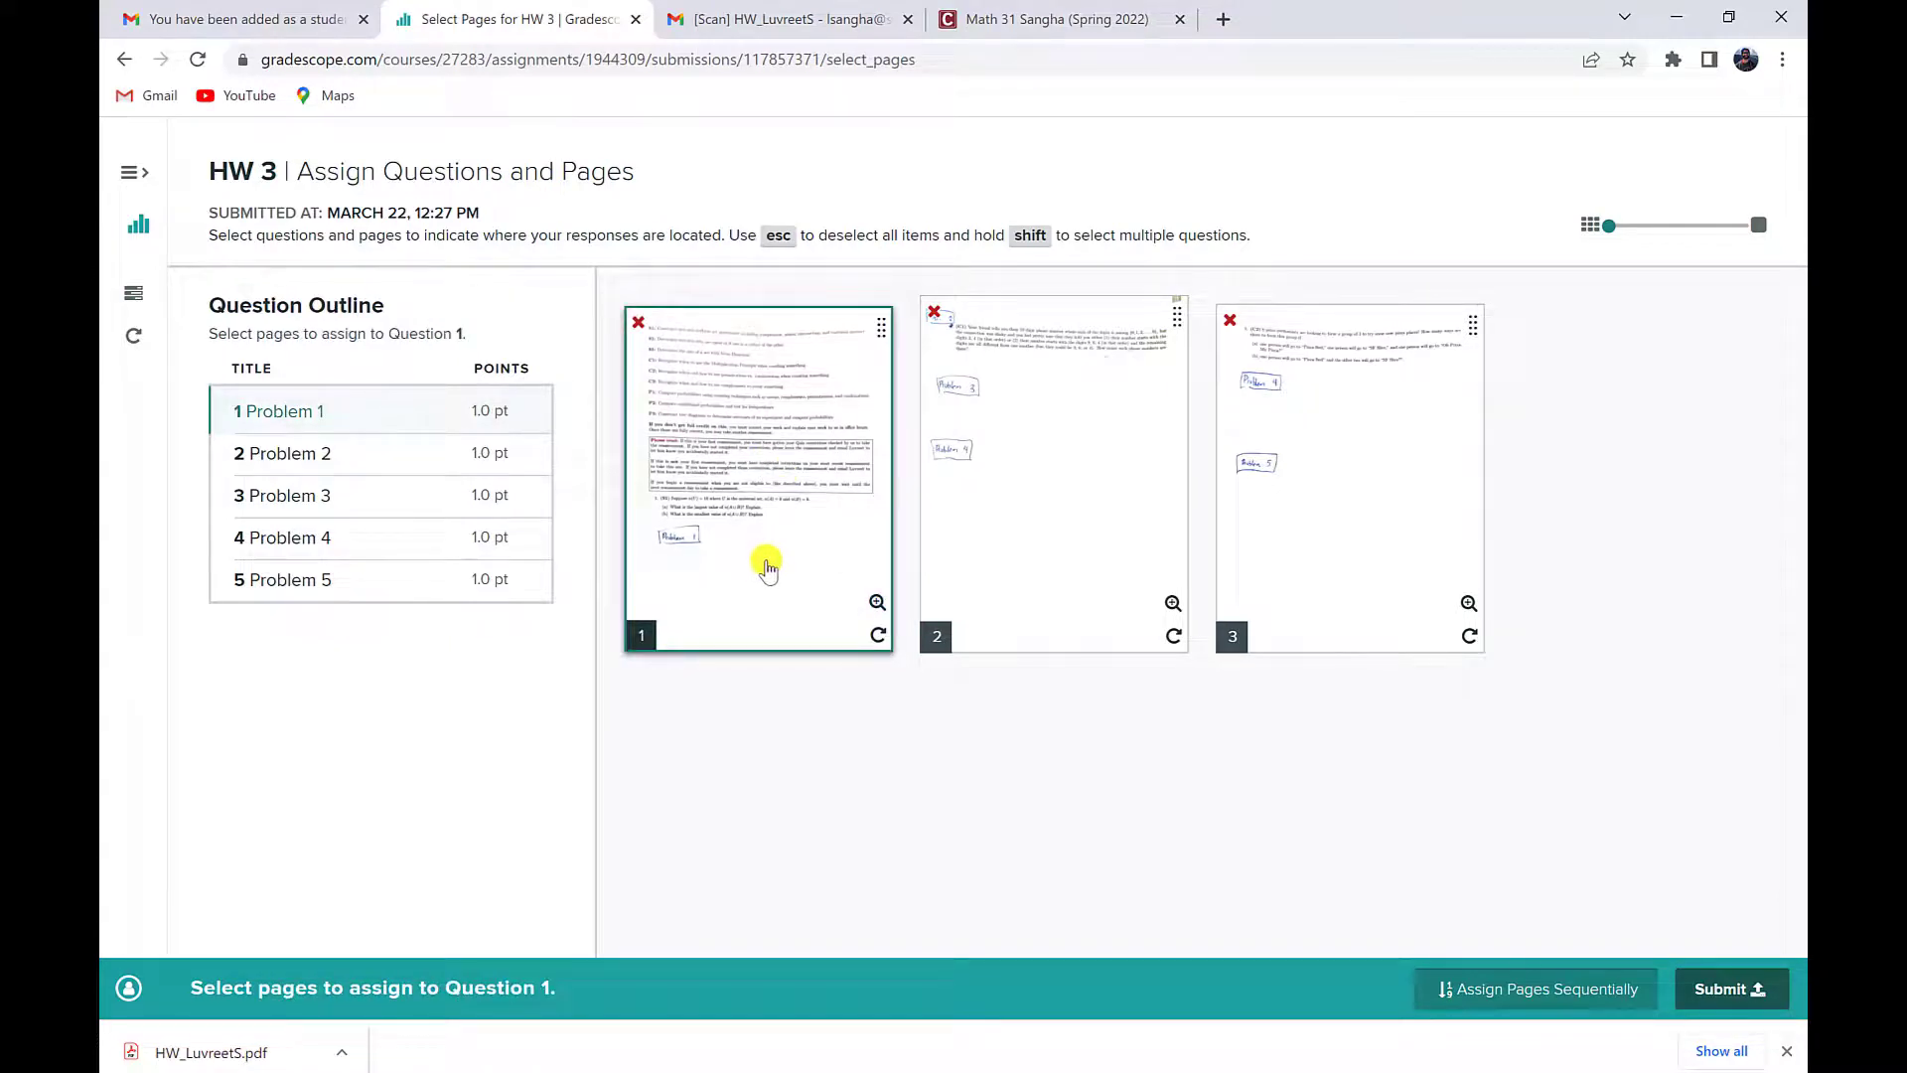
left_click(765, 567)
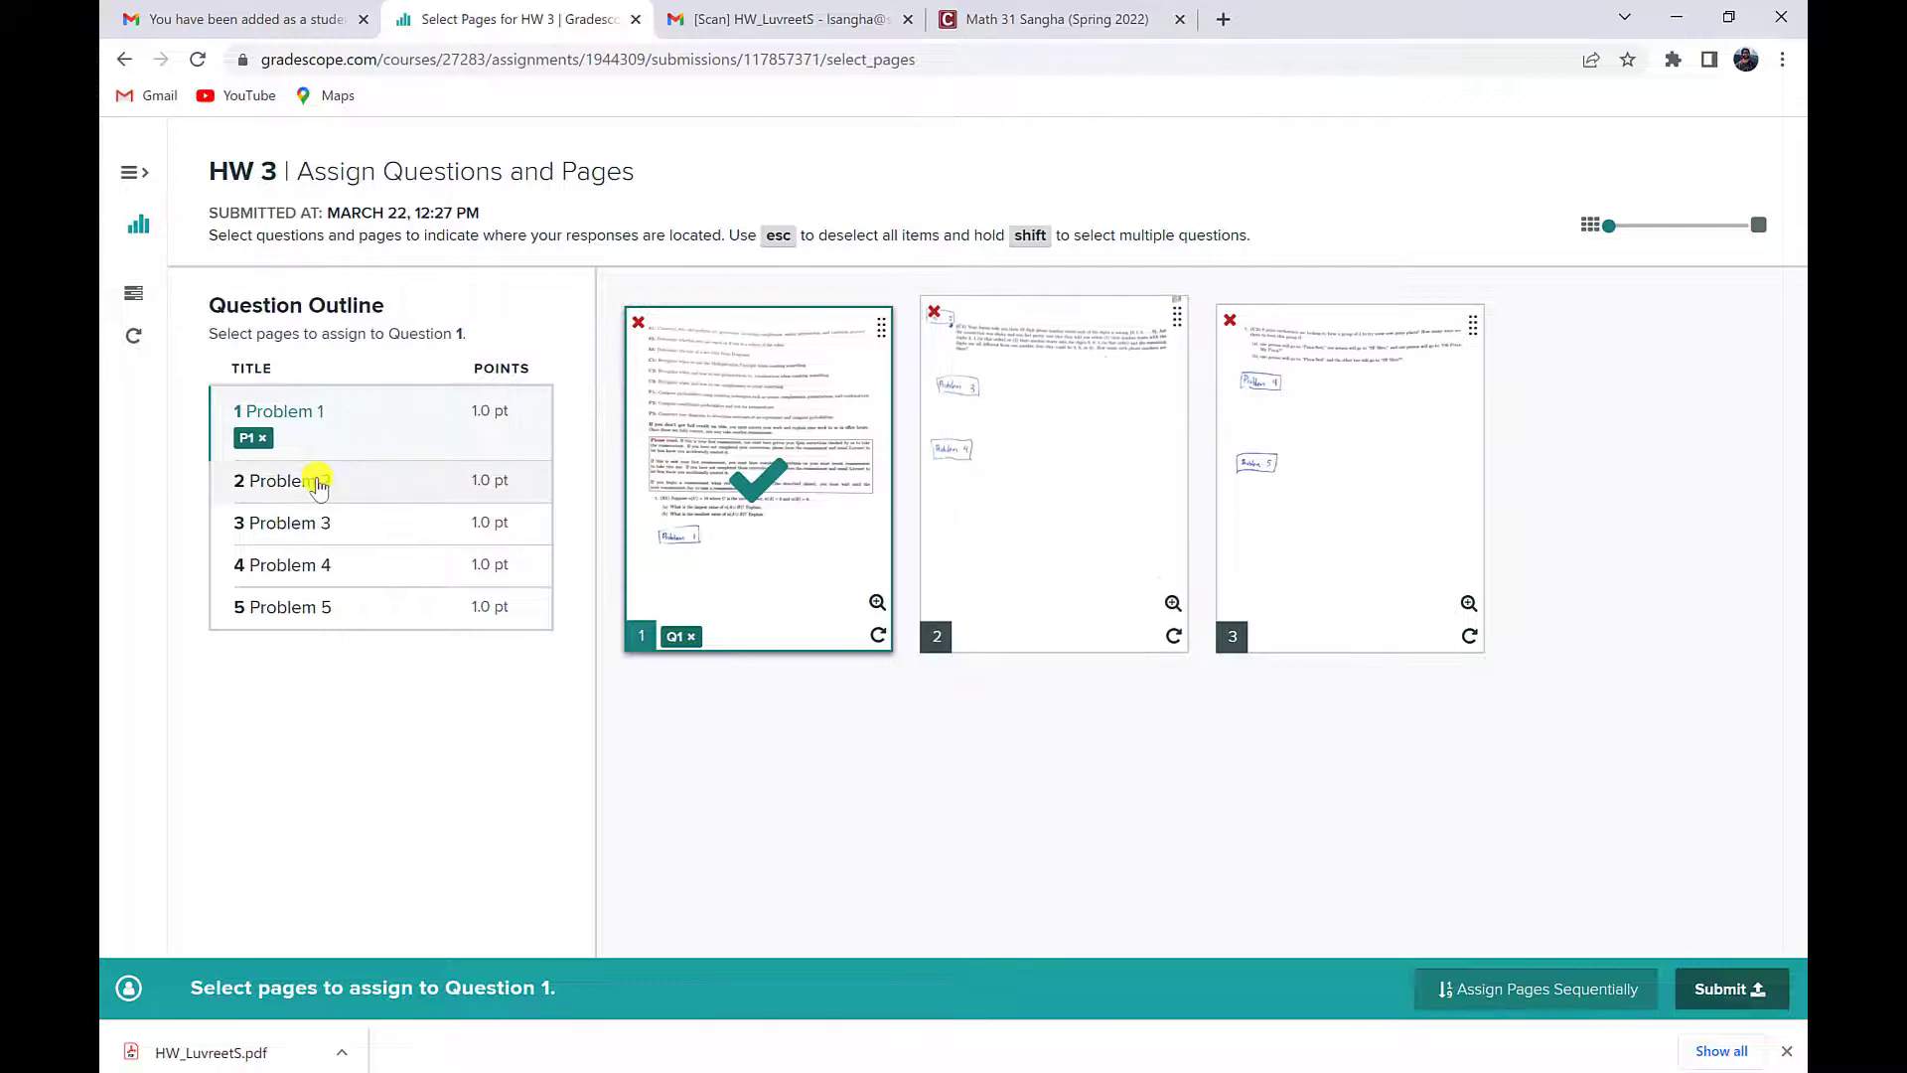
left_click(311, 478)
left_click(1058, 444)
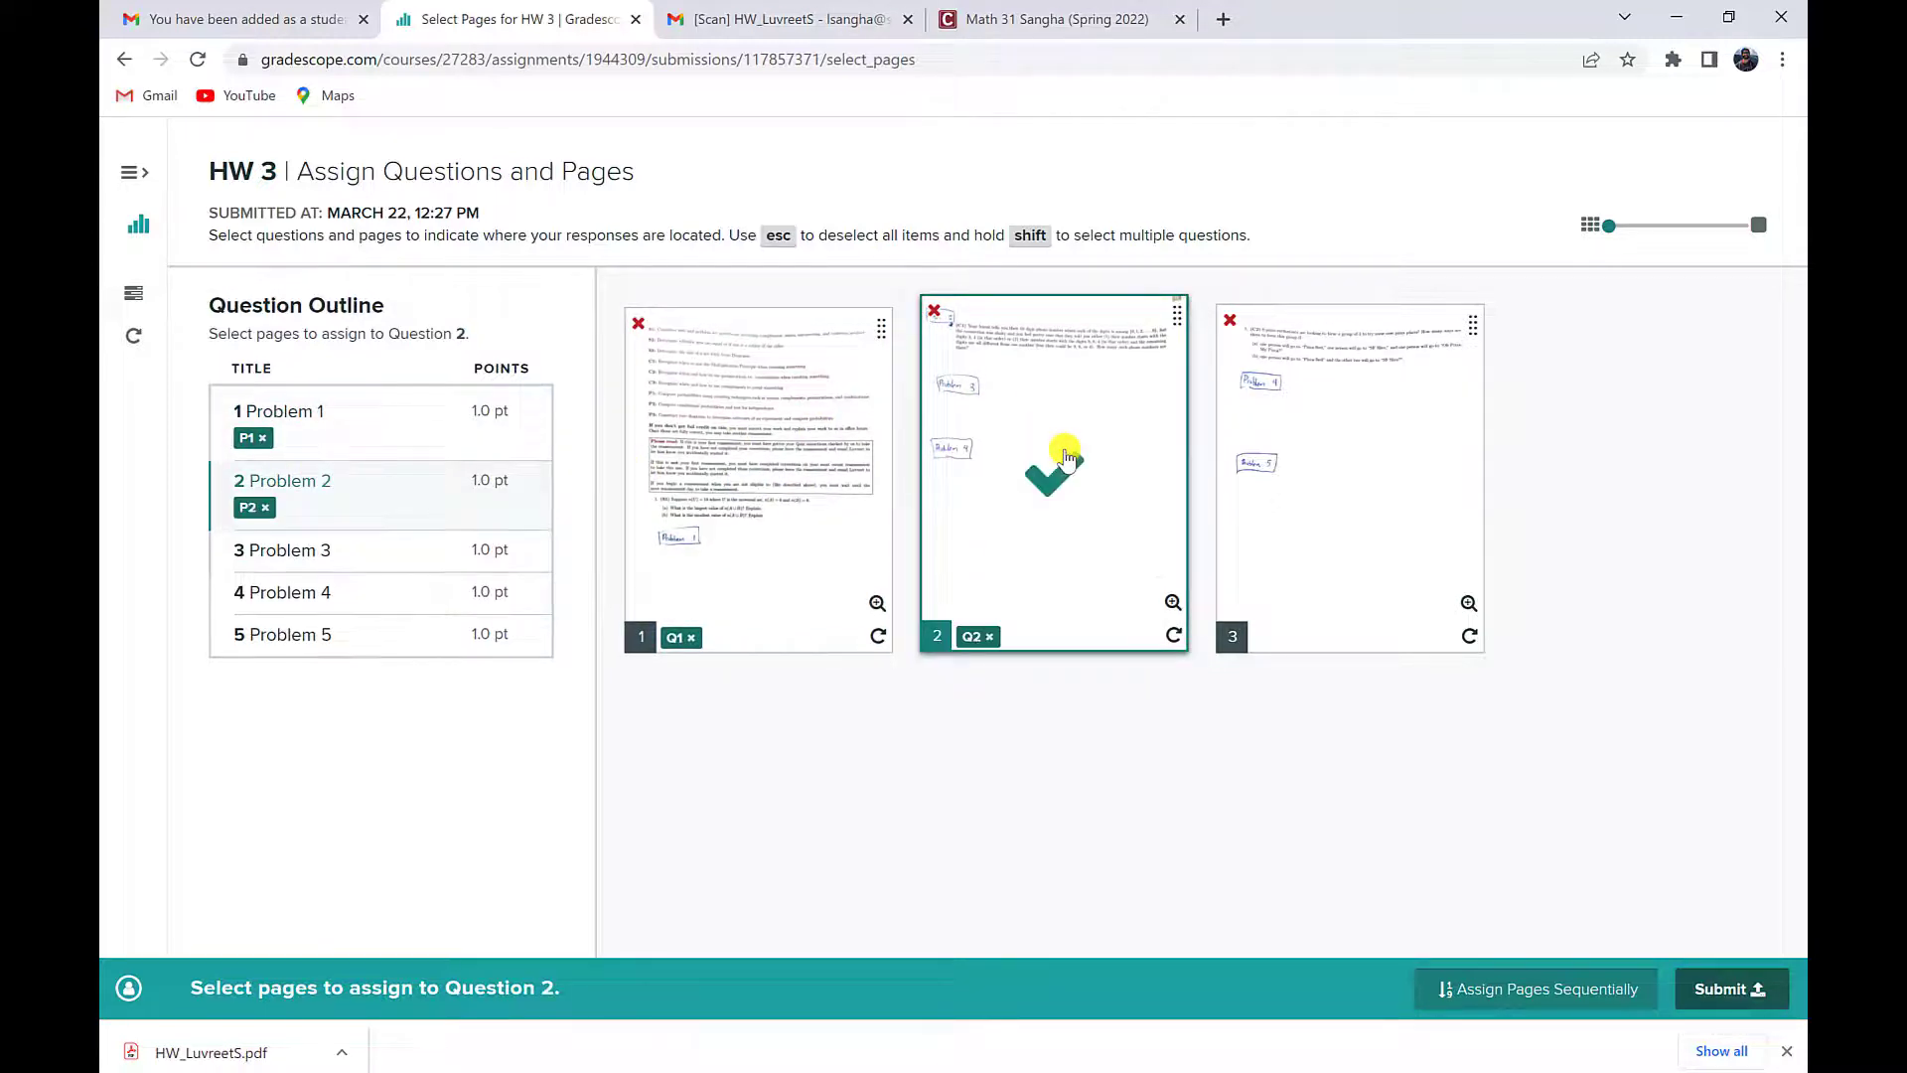
left_click(280, 551)
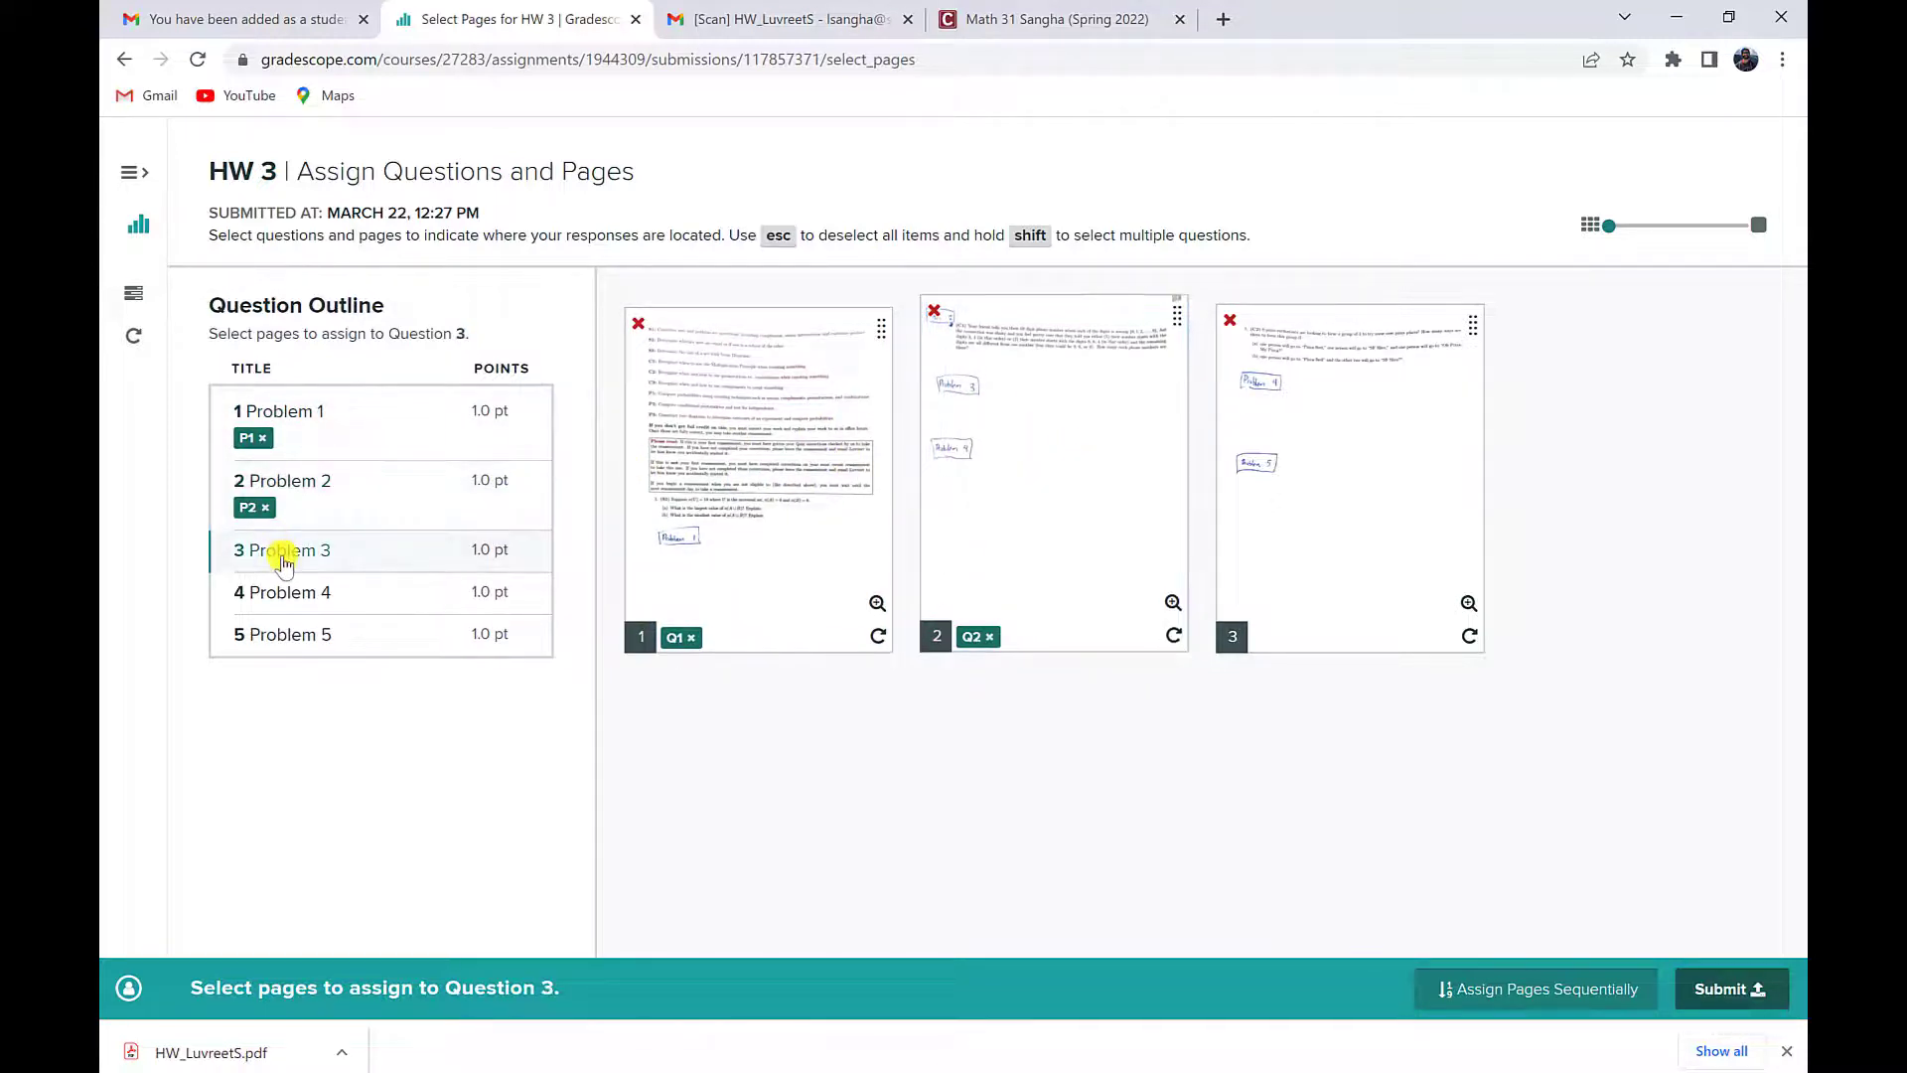
left_click(1050, 498)
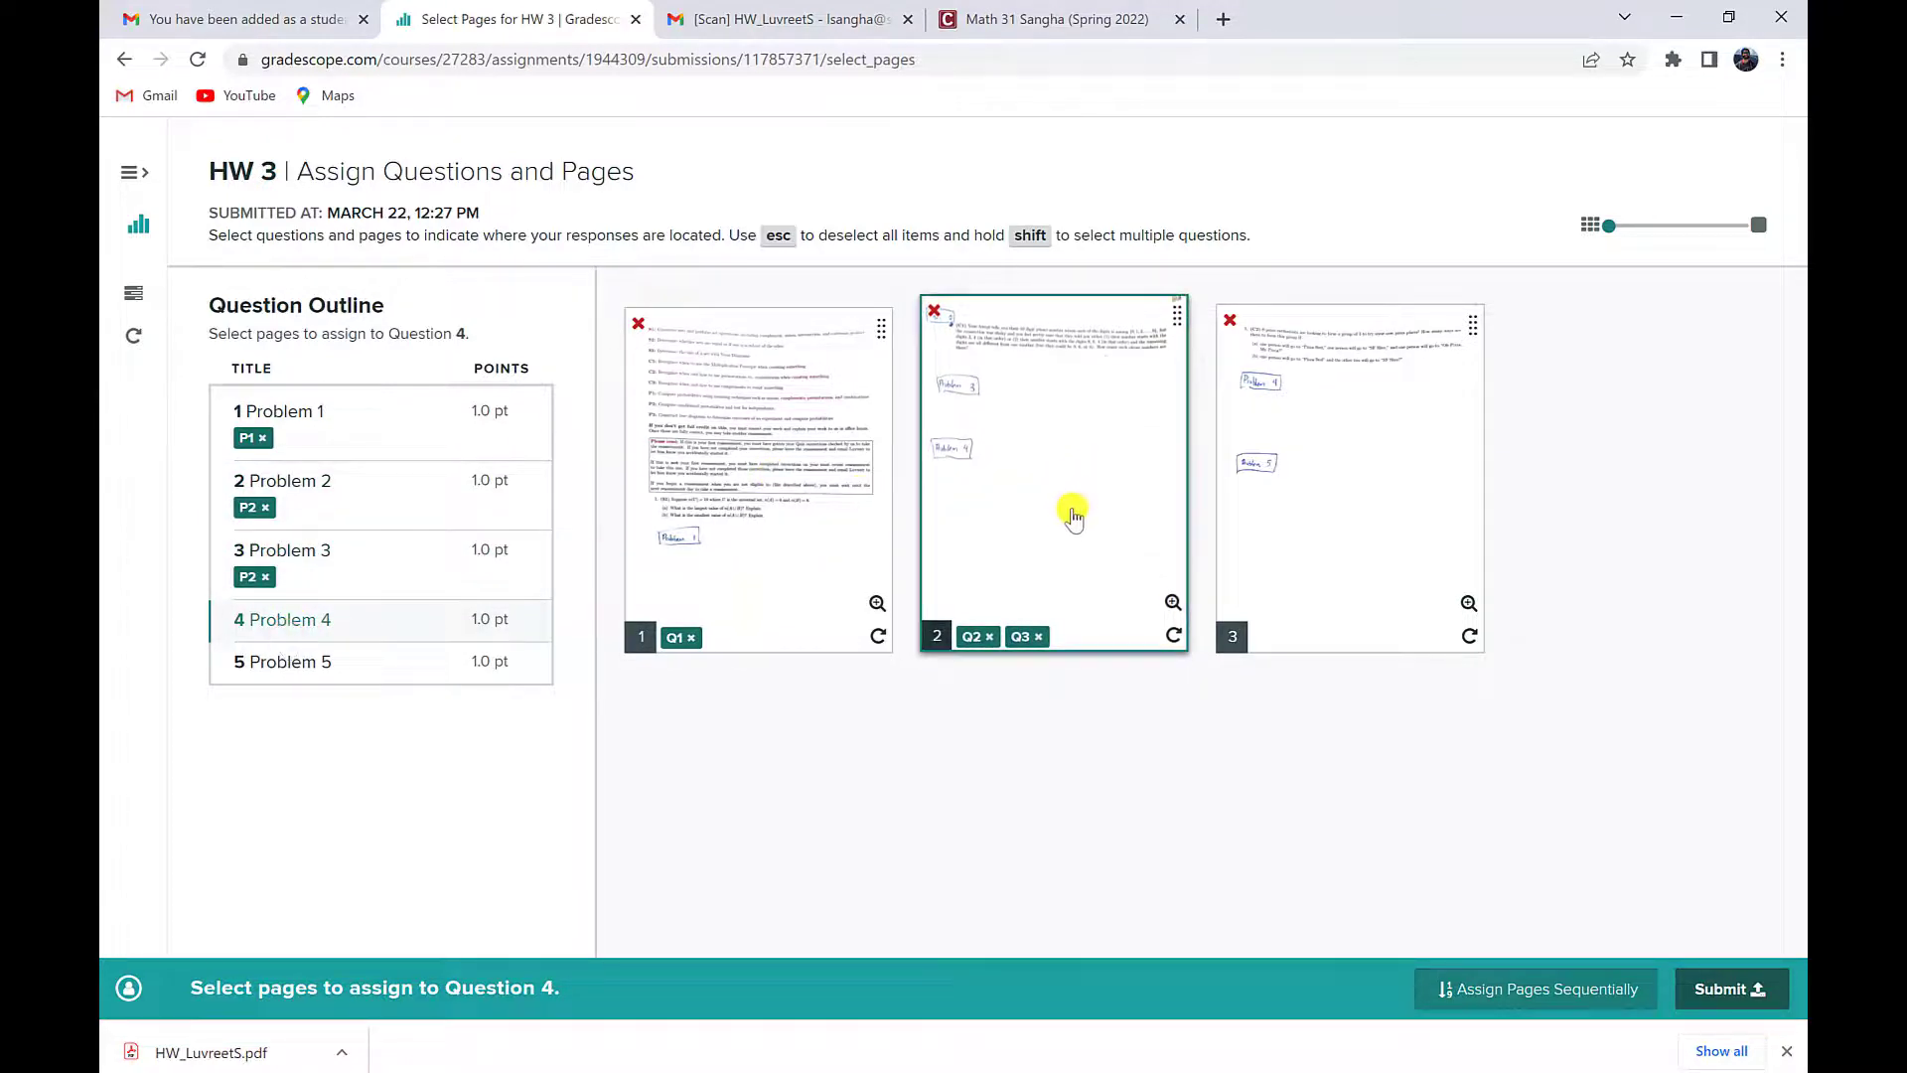
left_click(1073, 514)
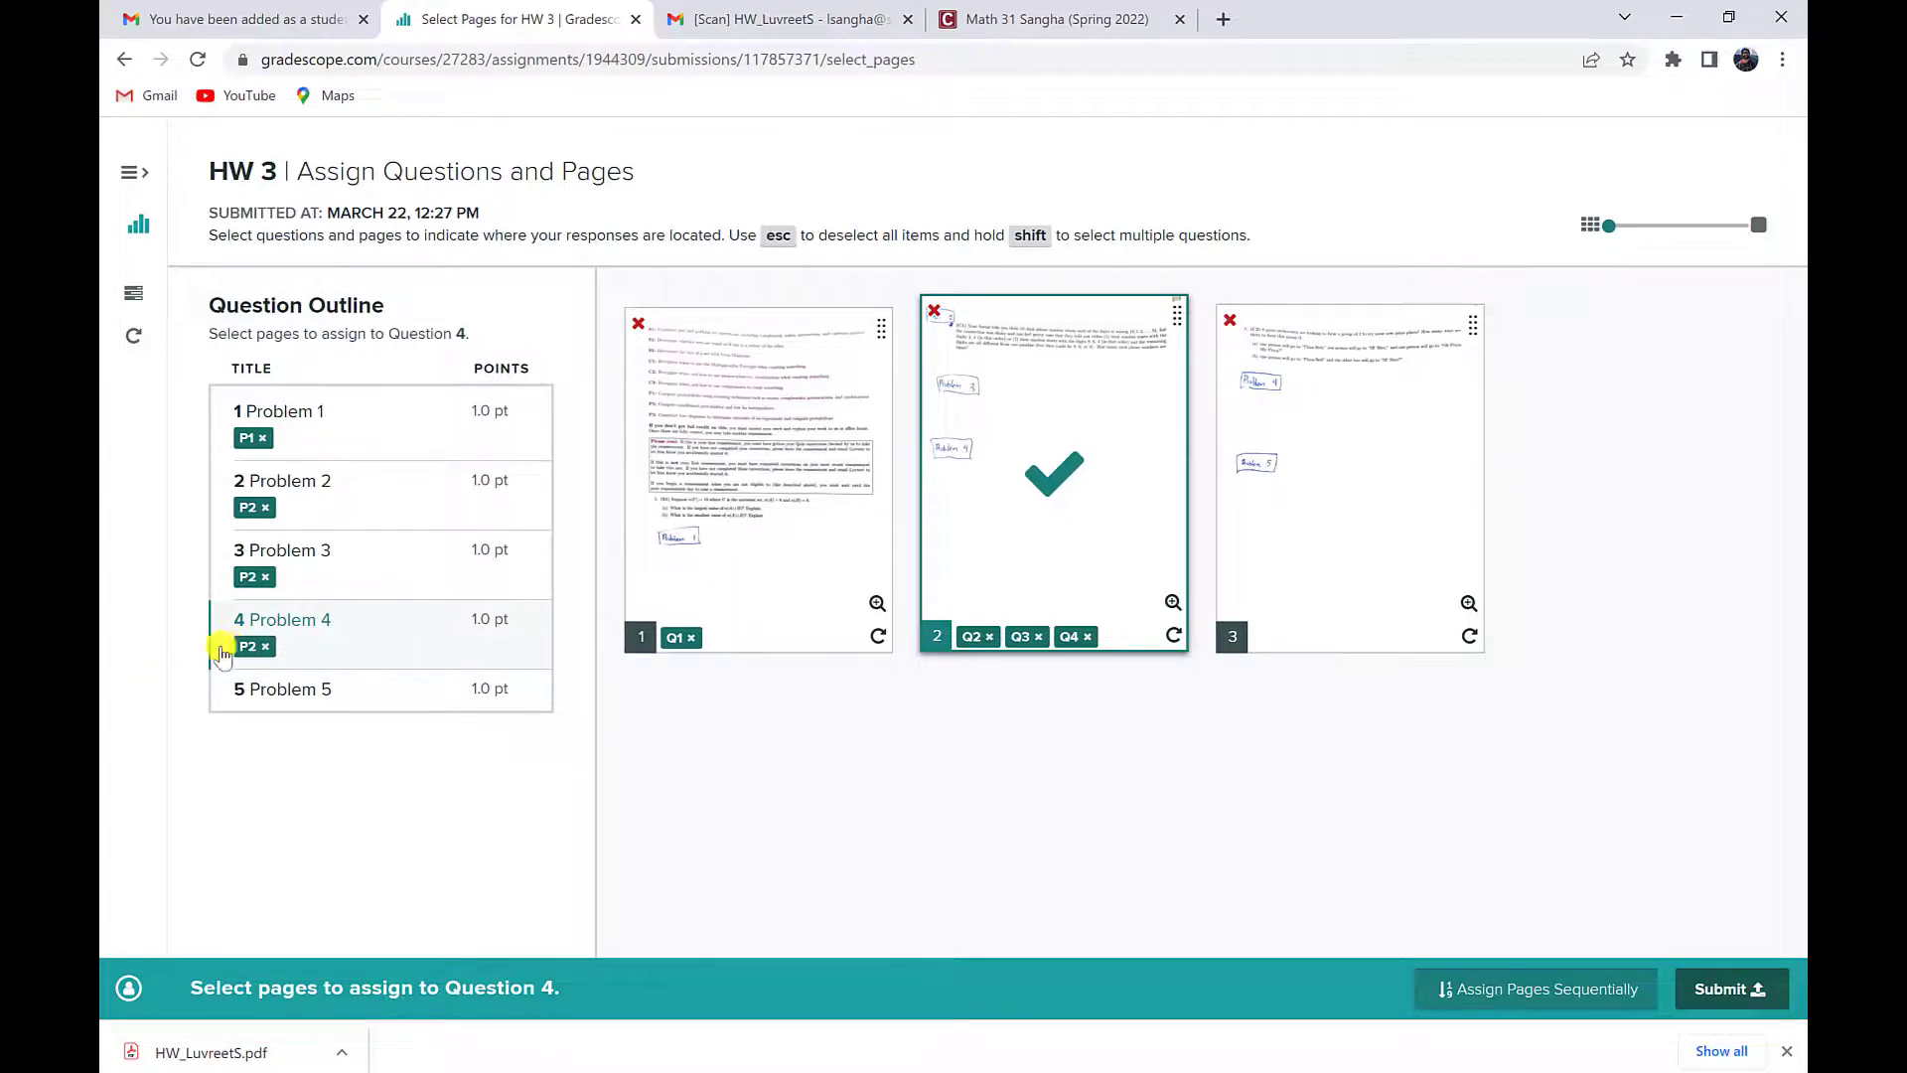
left_click(266, 647)
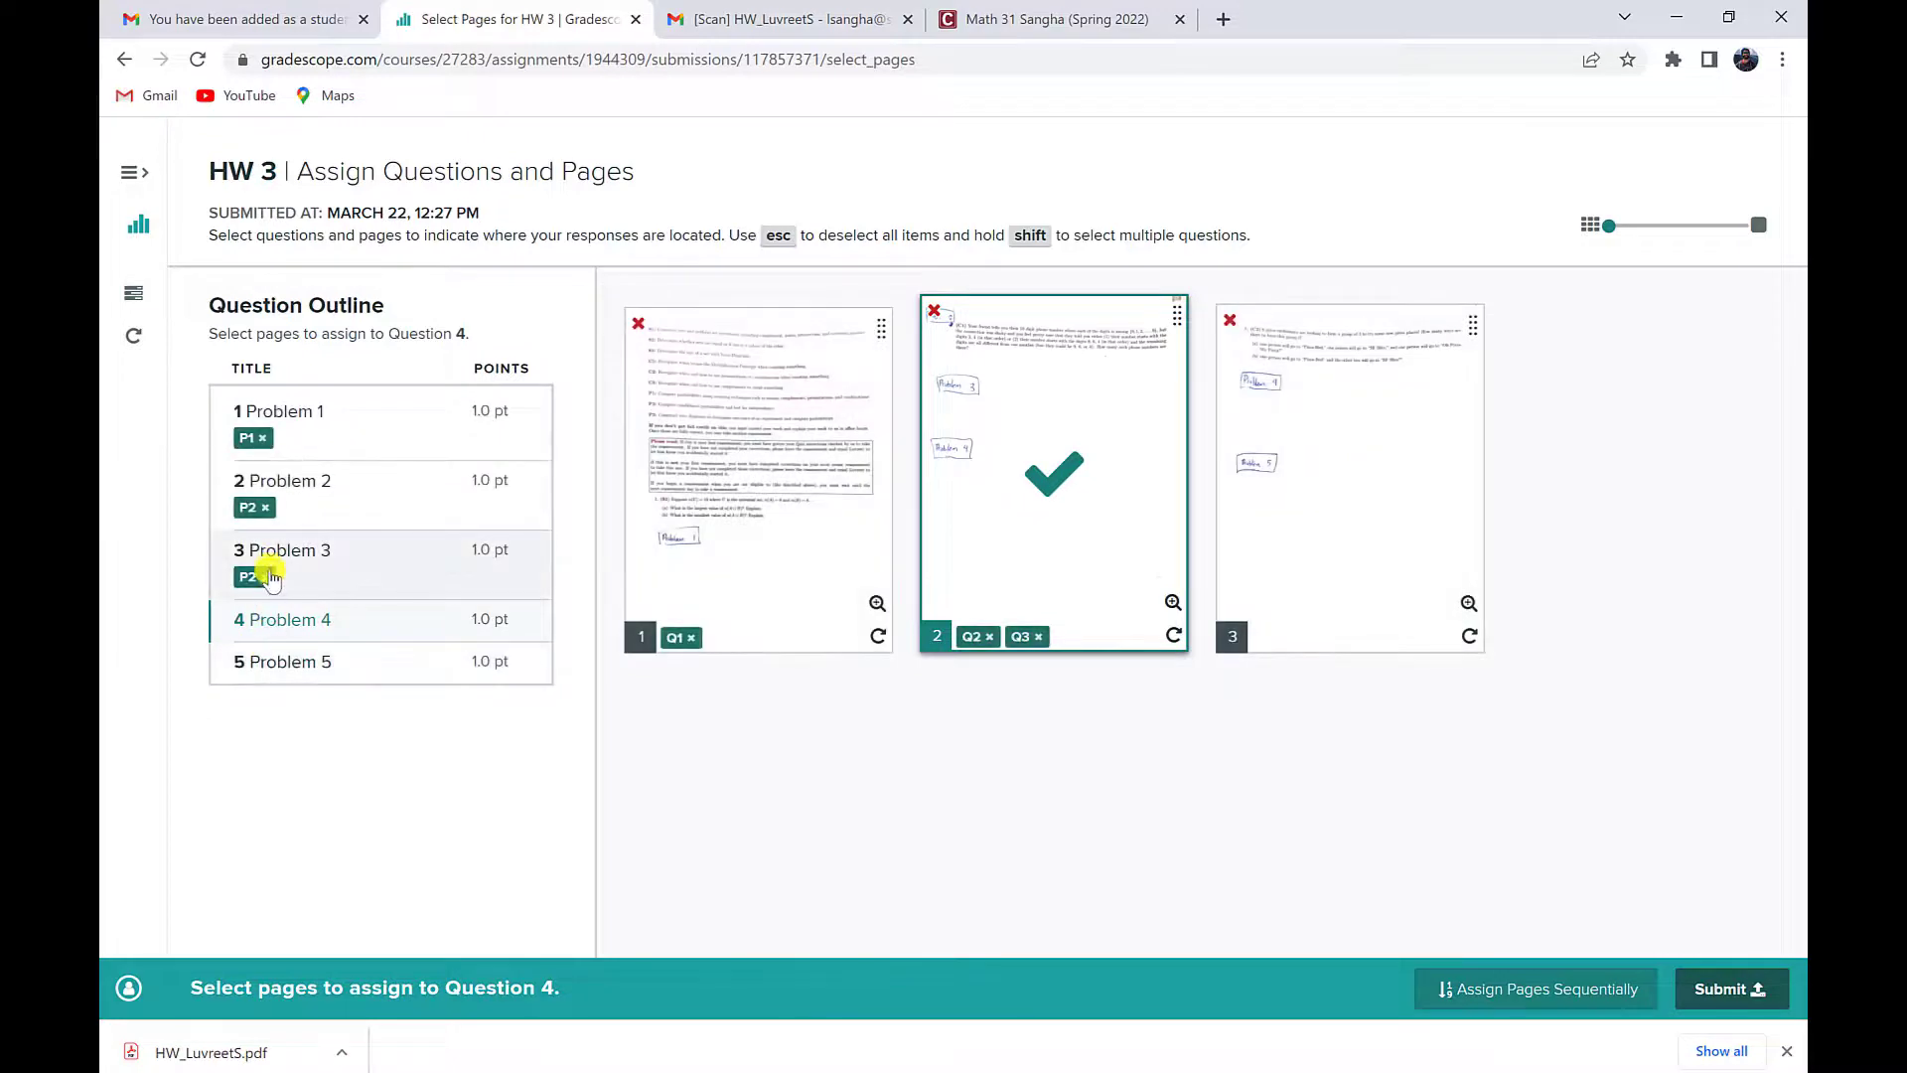
left_click(265, 575)
left_click(270, 509)
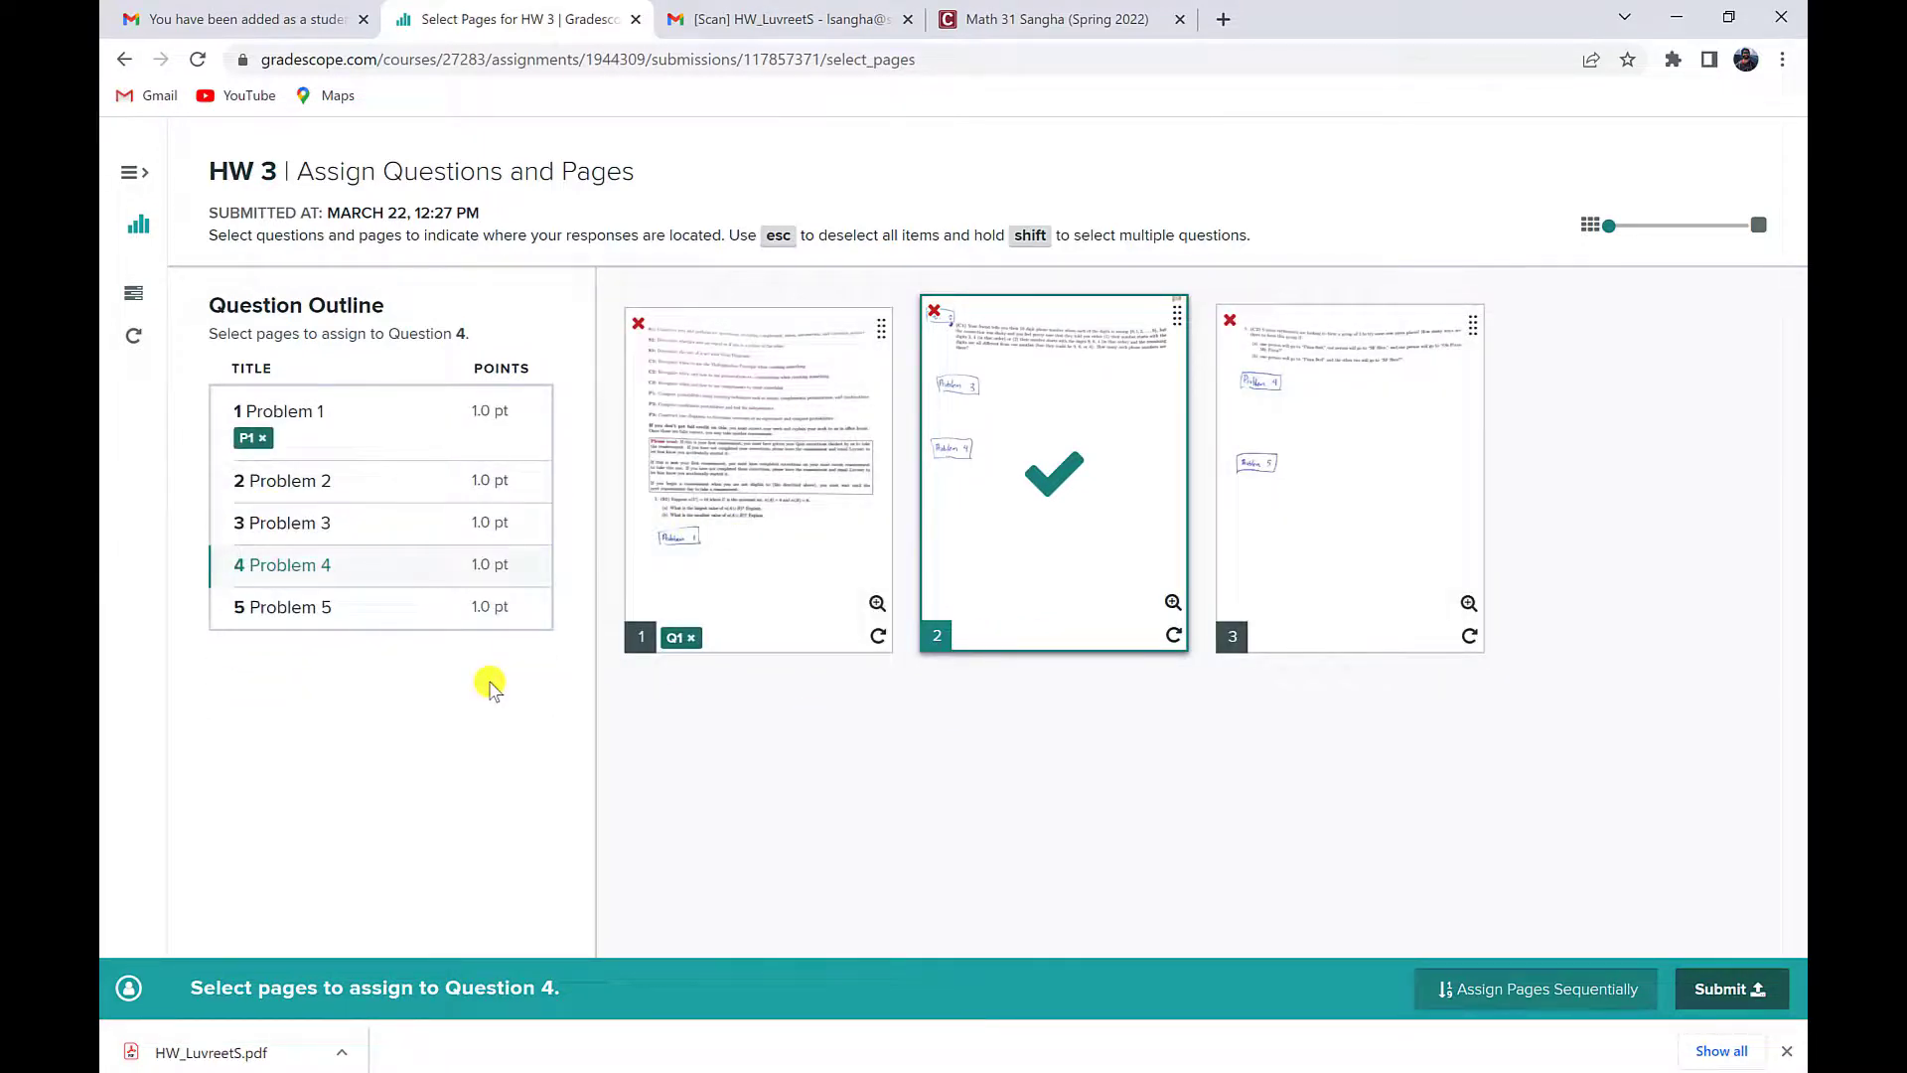
- Select Problems 2, 3 and 4 together, tag page 2 to them, then clear the selection
left_click(369, 567)
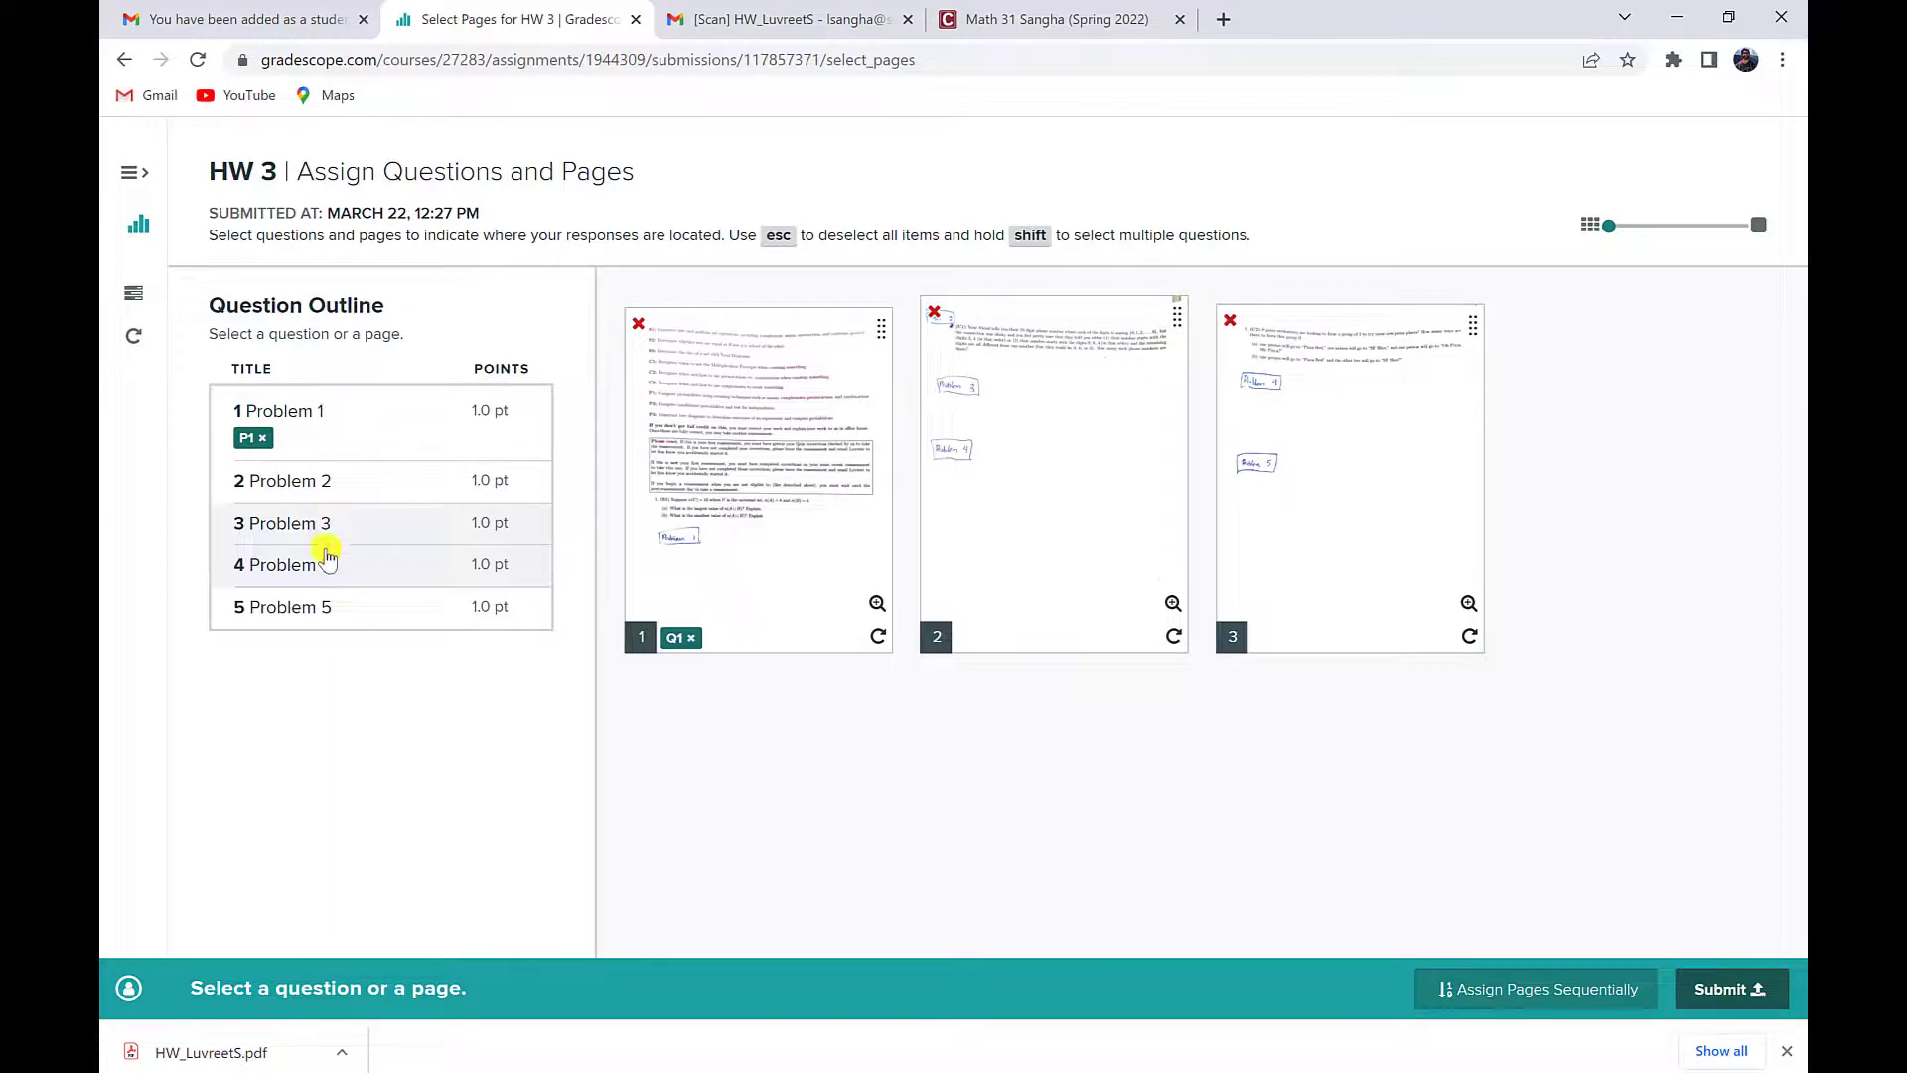
left_click(318, 491)
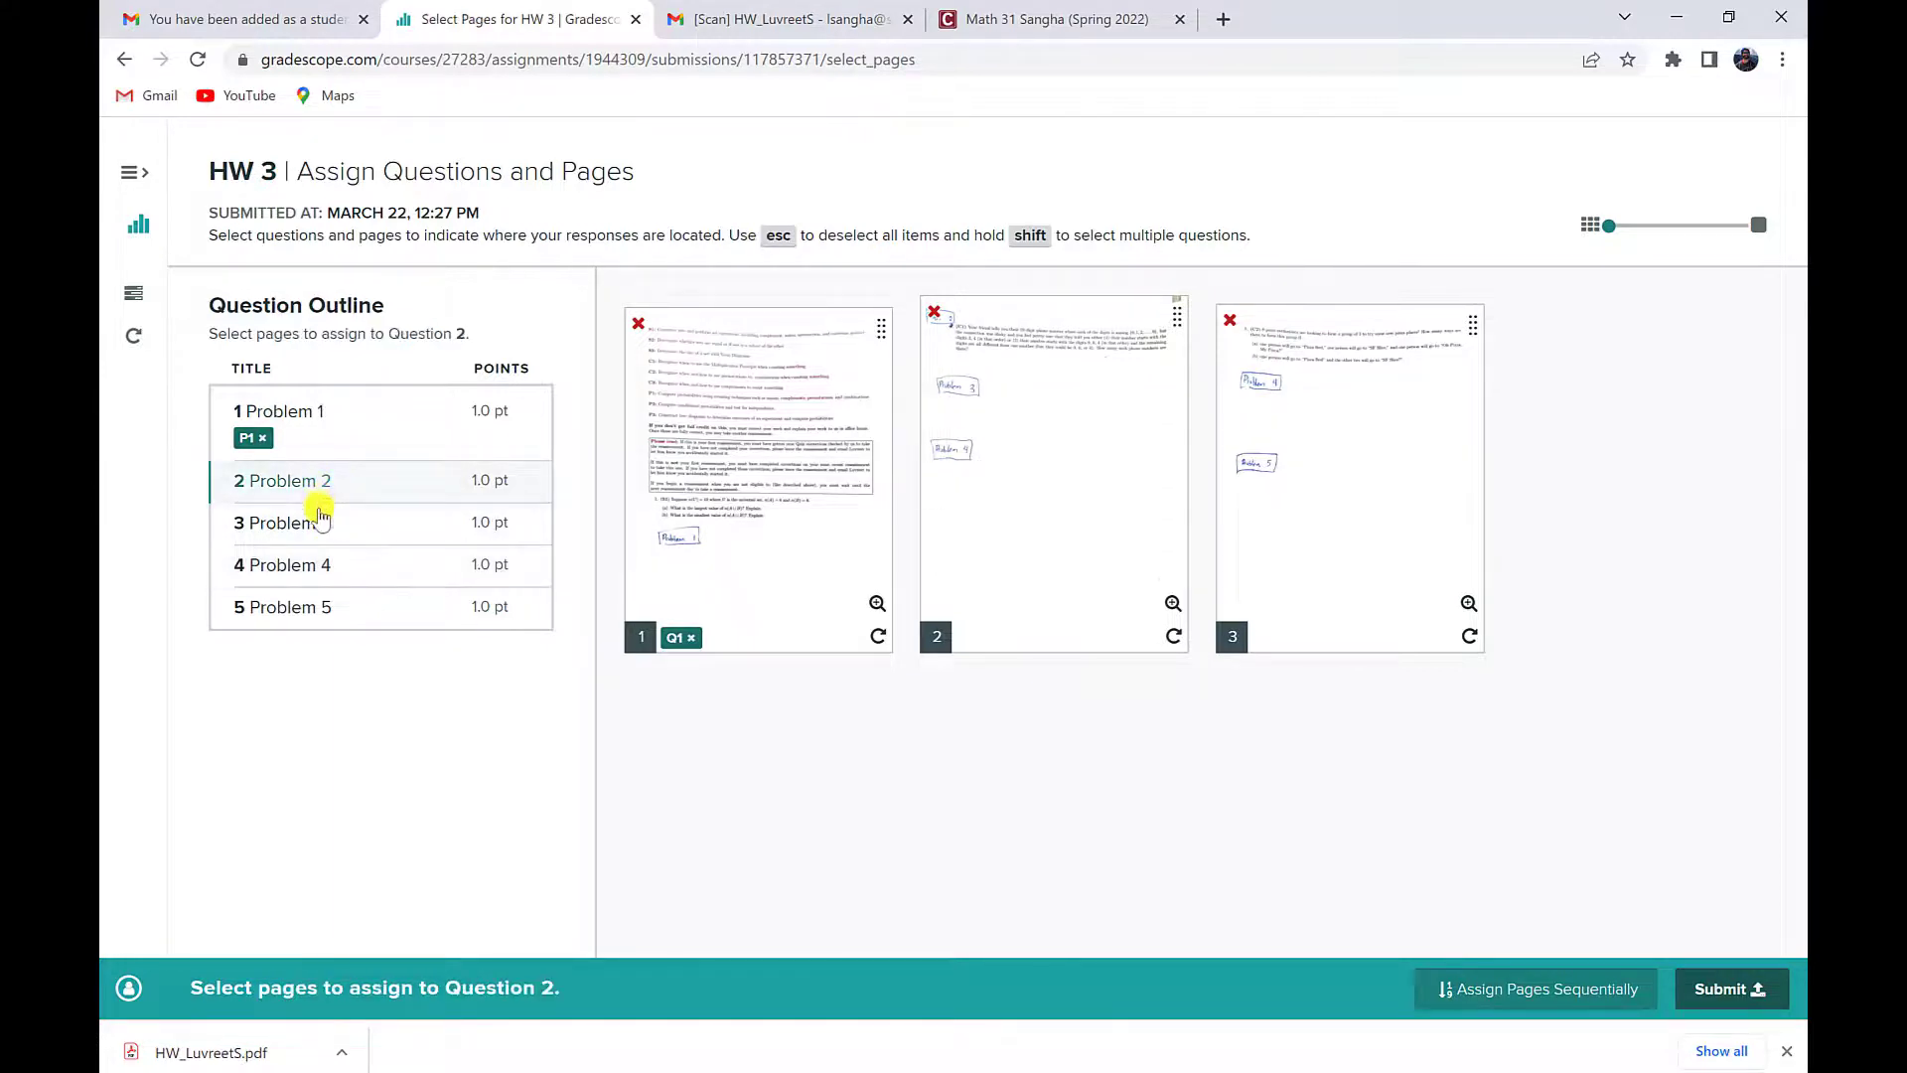
left_click(320, 522, "shift")
left_click(311, 561, "shift")
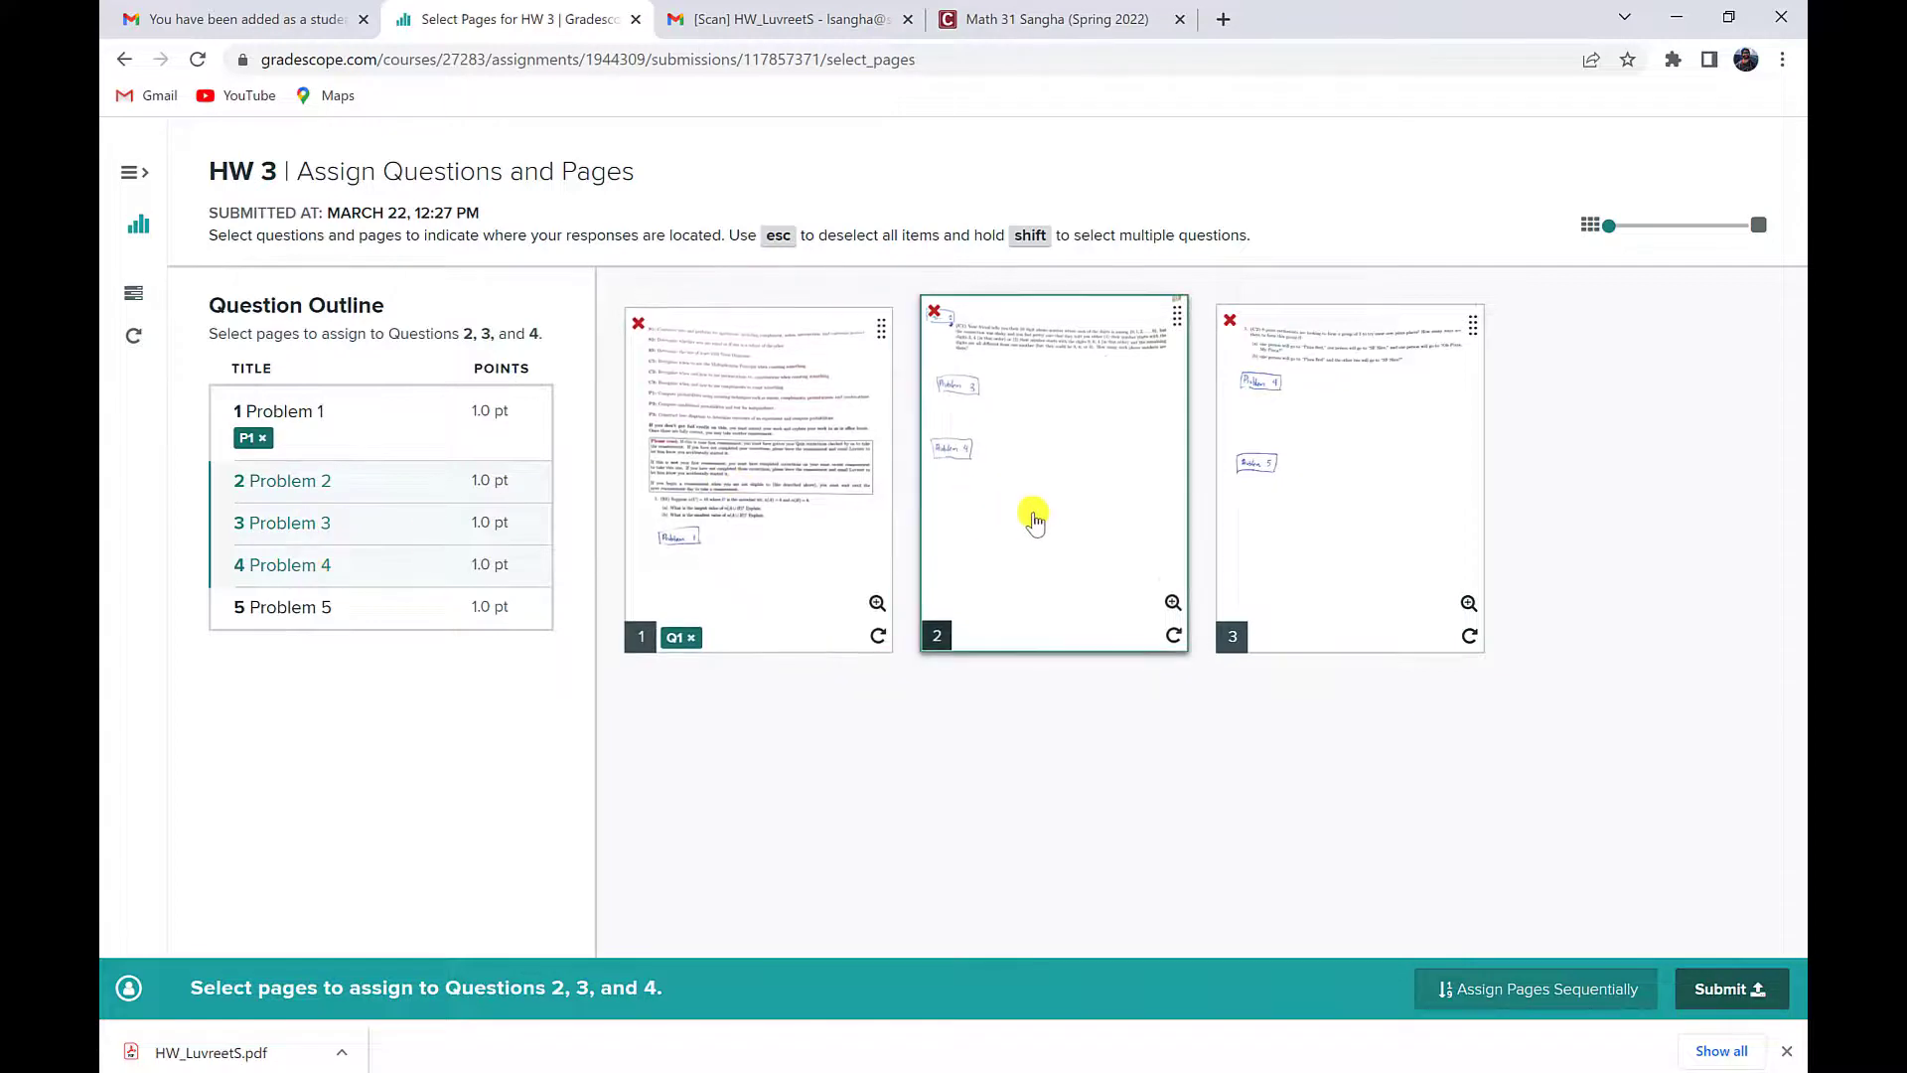
left_click(1038, 528)
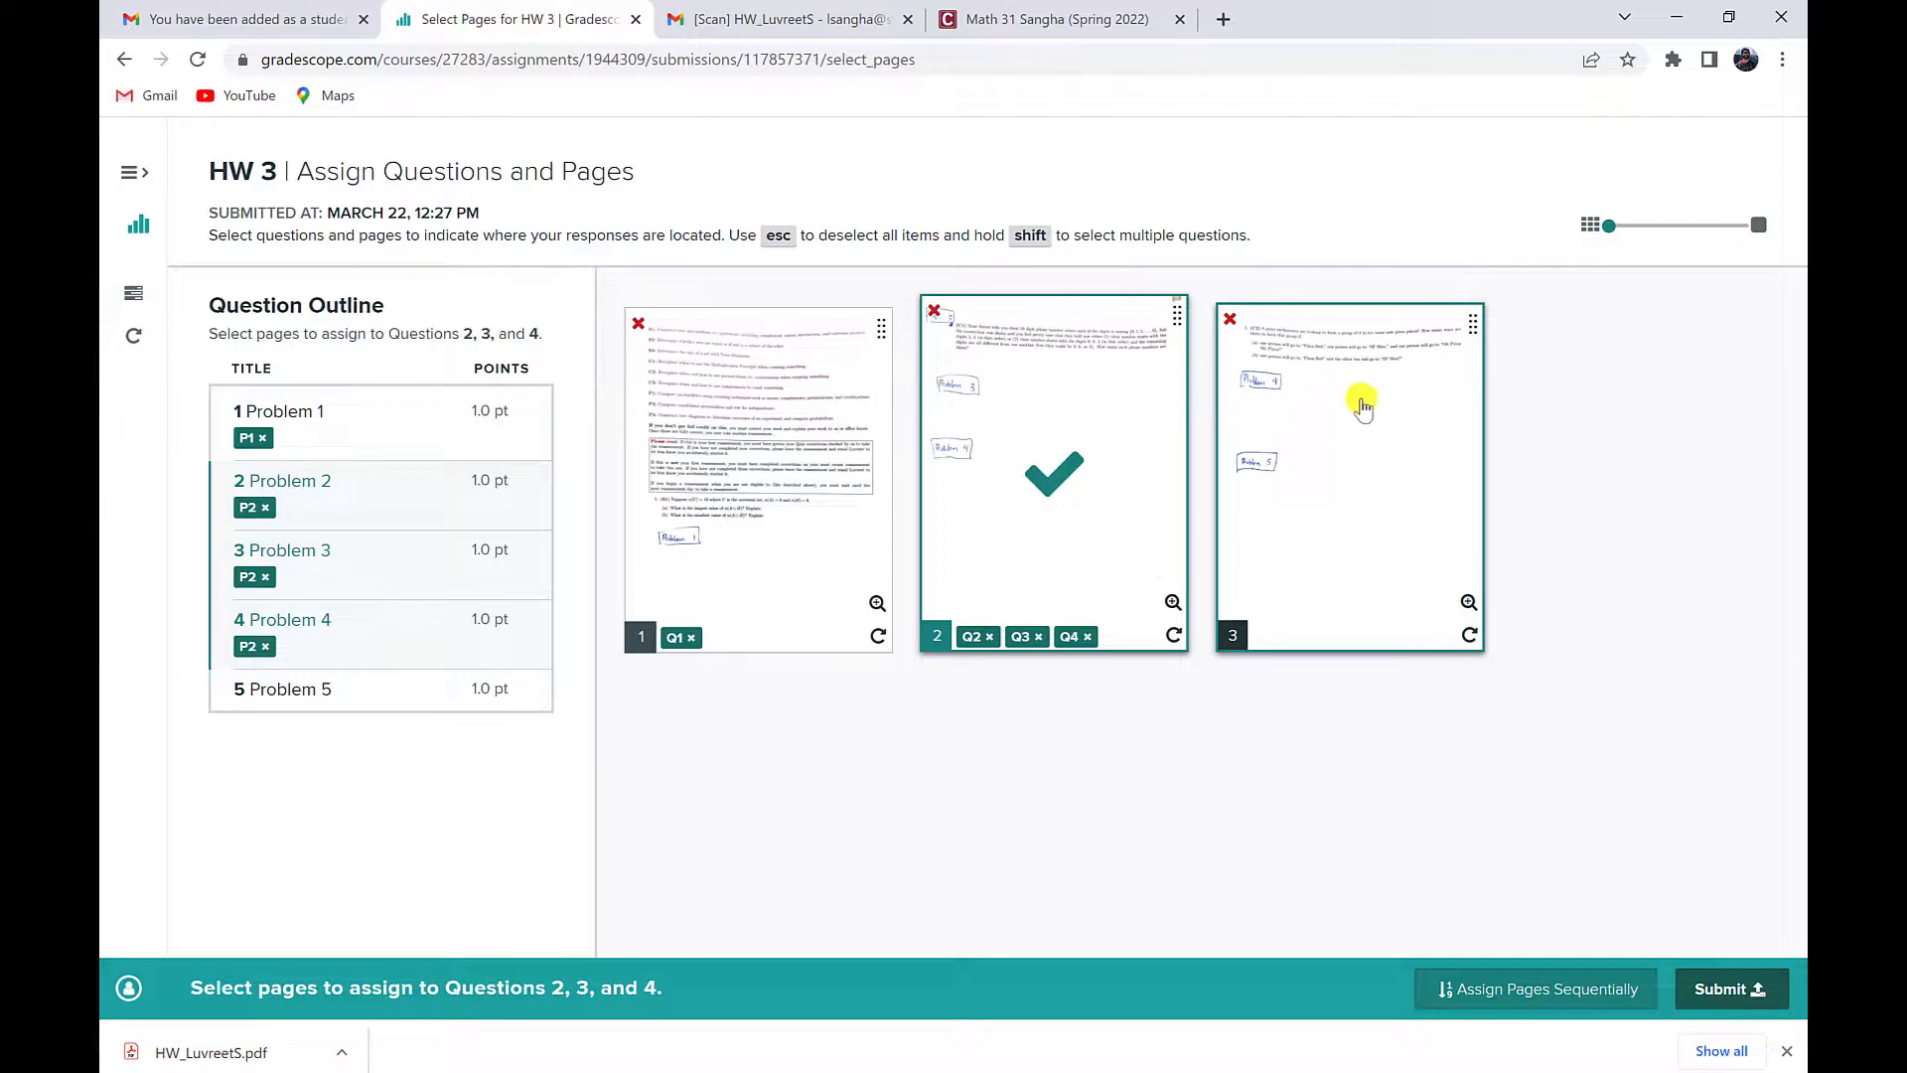
key("Escape")
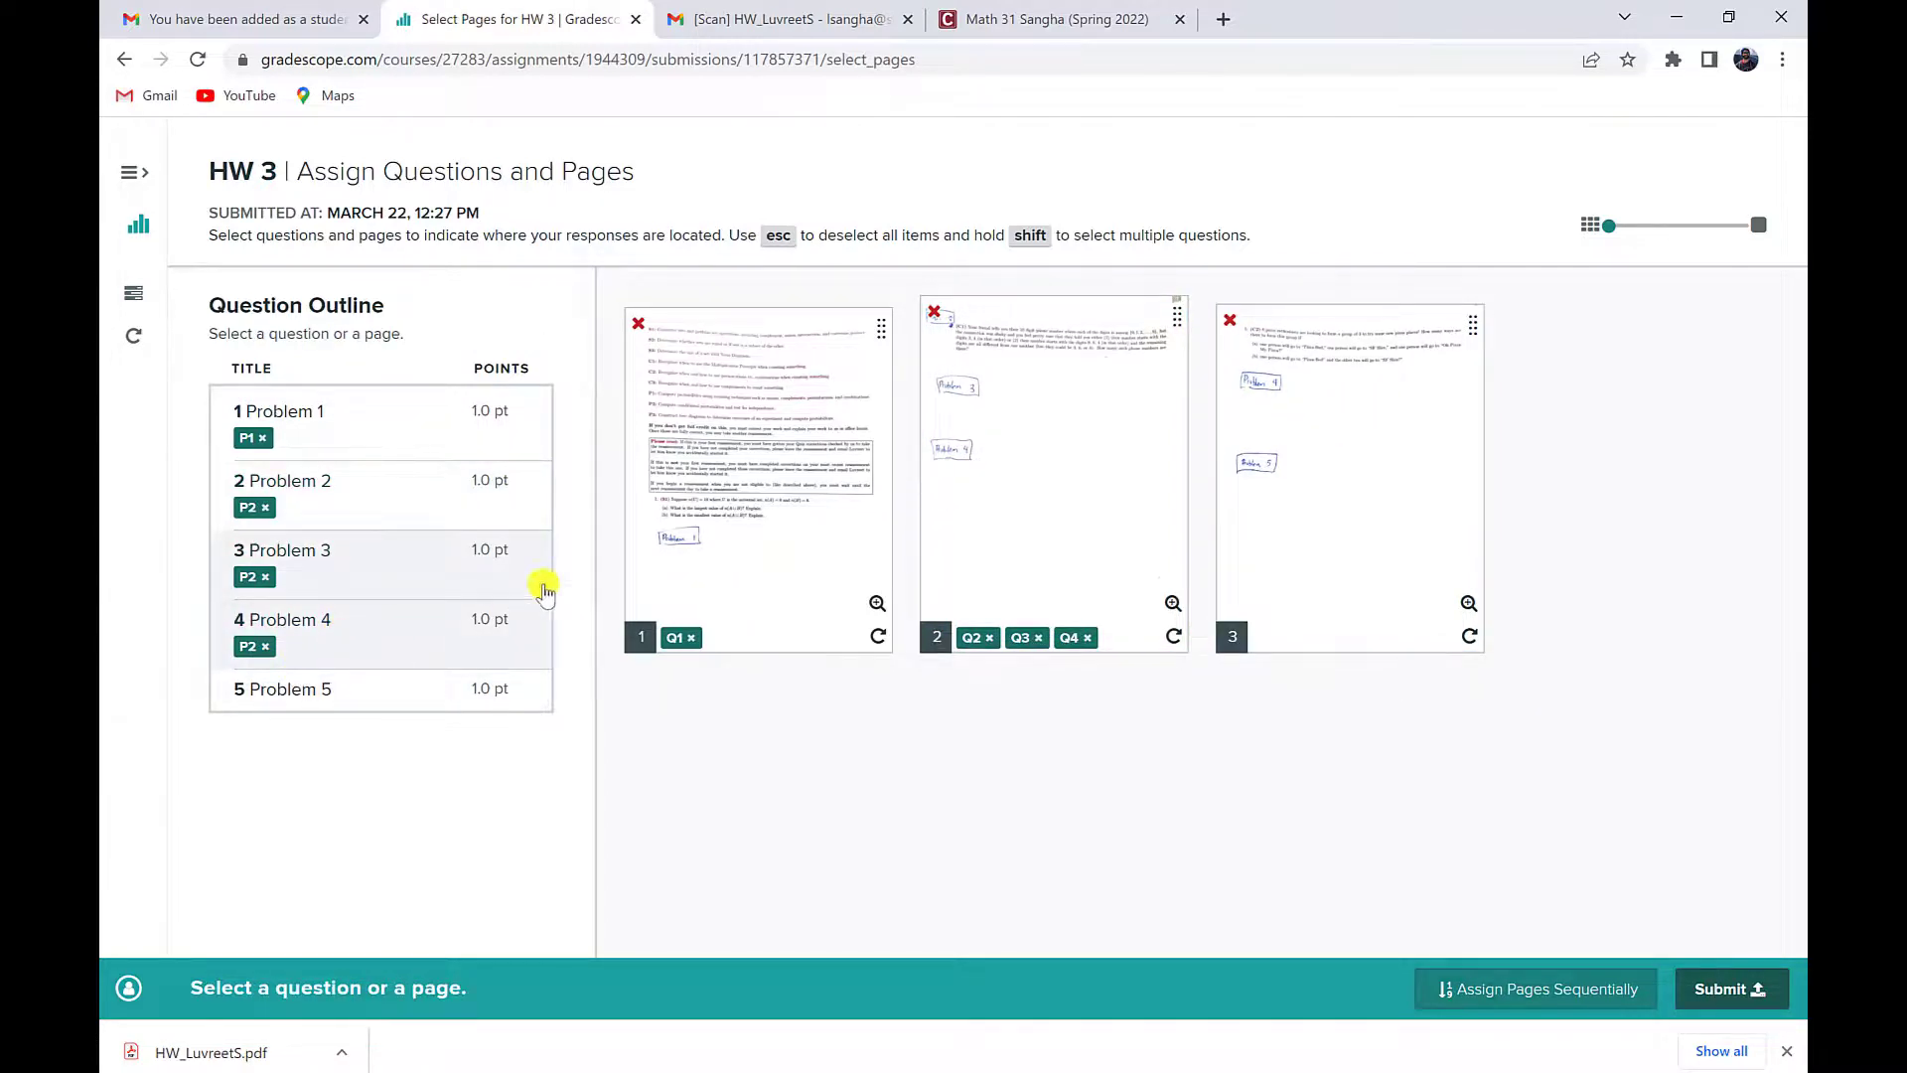
- Tag page 3 to Problem 4 and then to Problem 5
left_click(1352, 504)
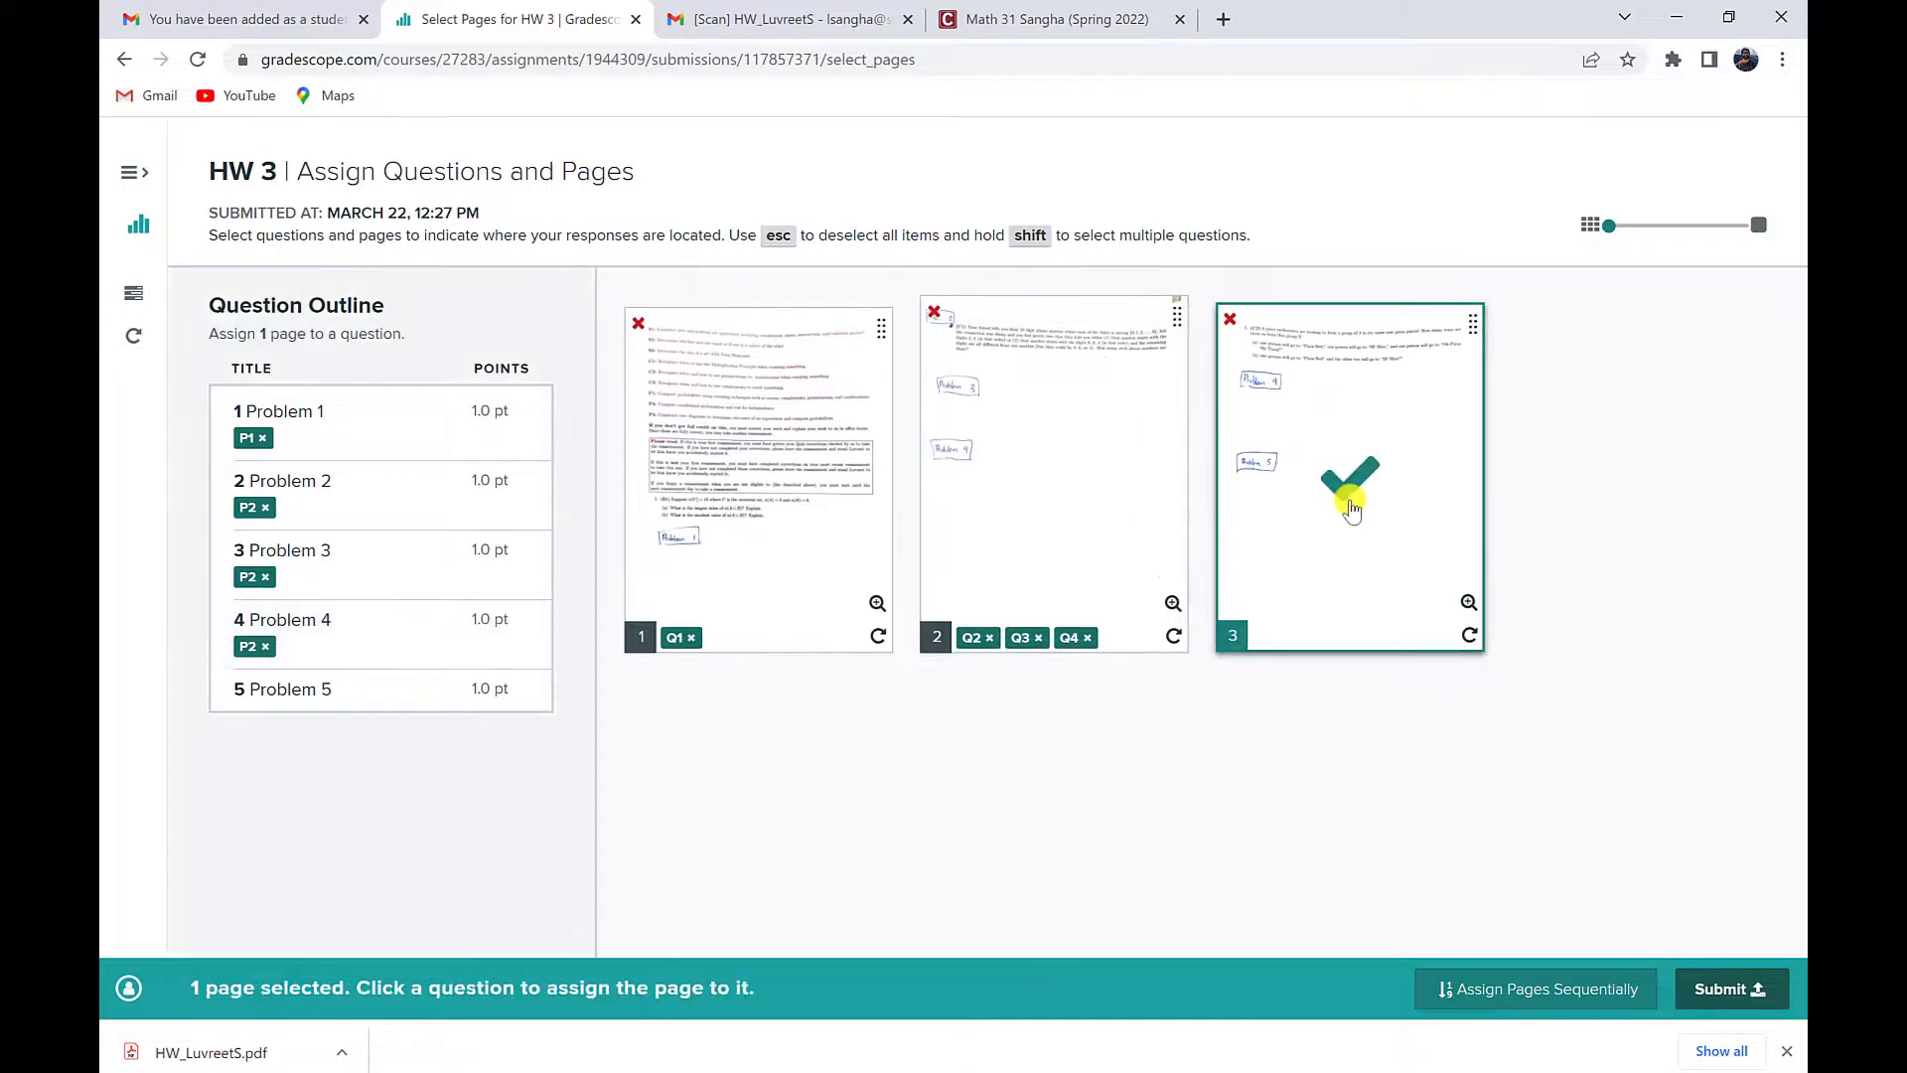
left_click(420, 633)
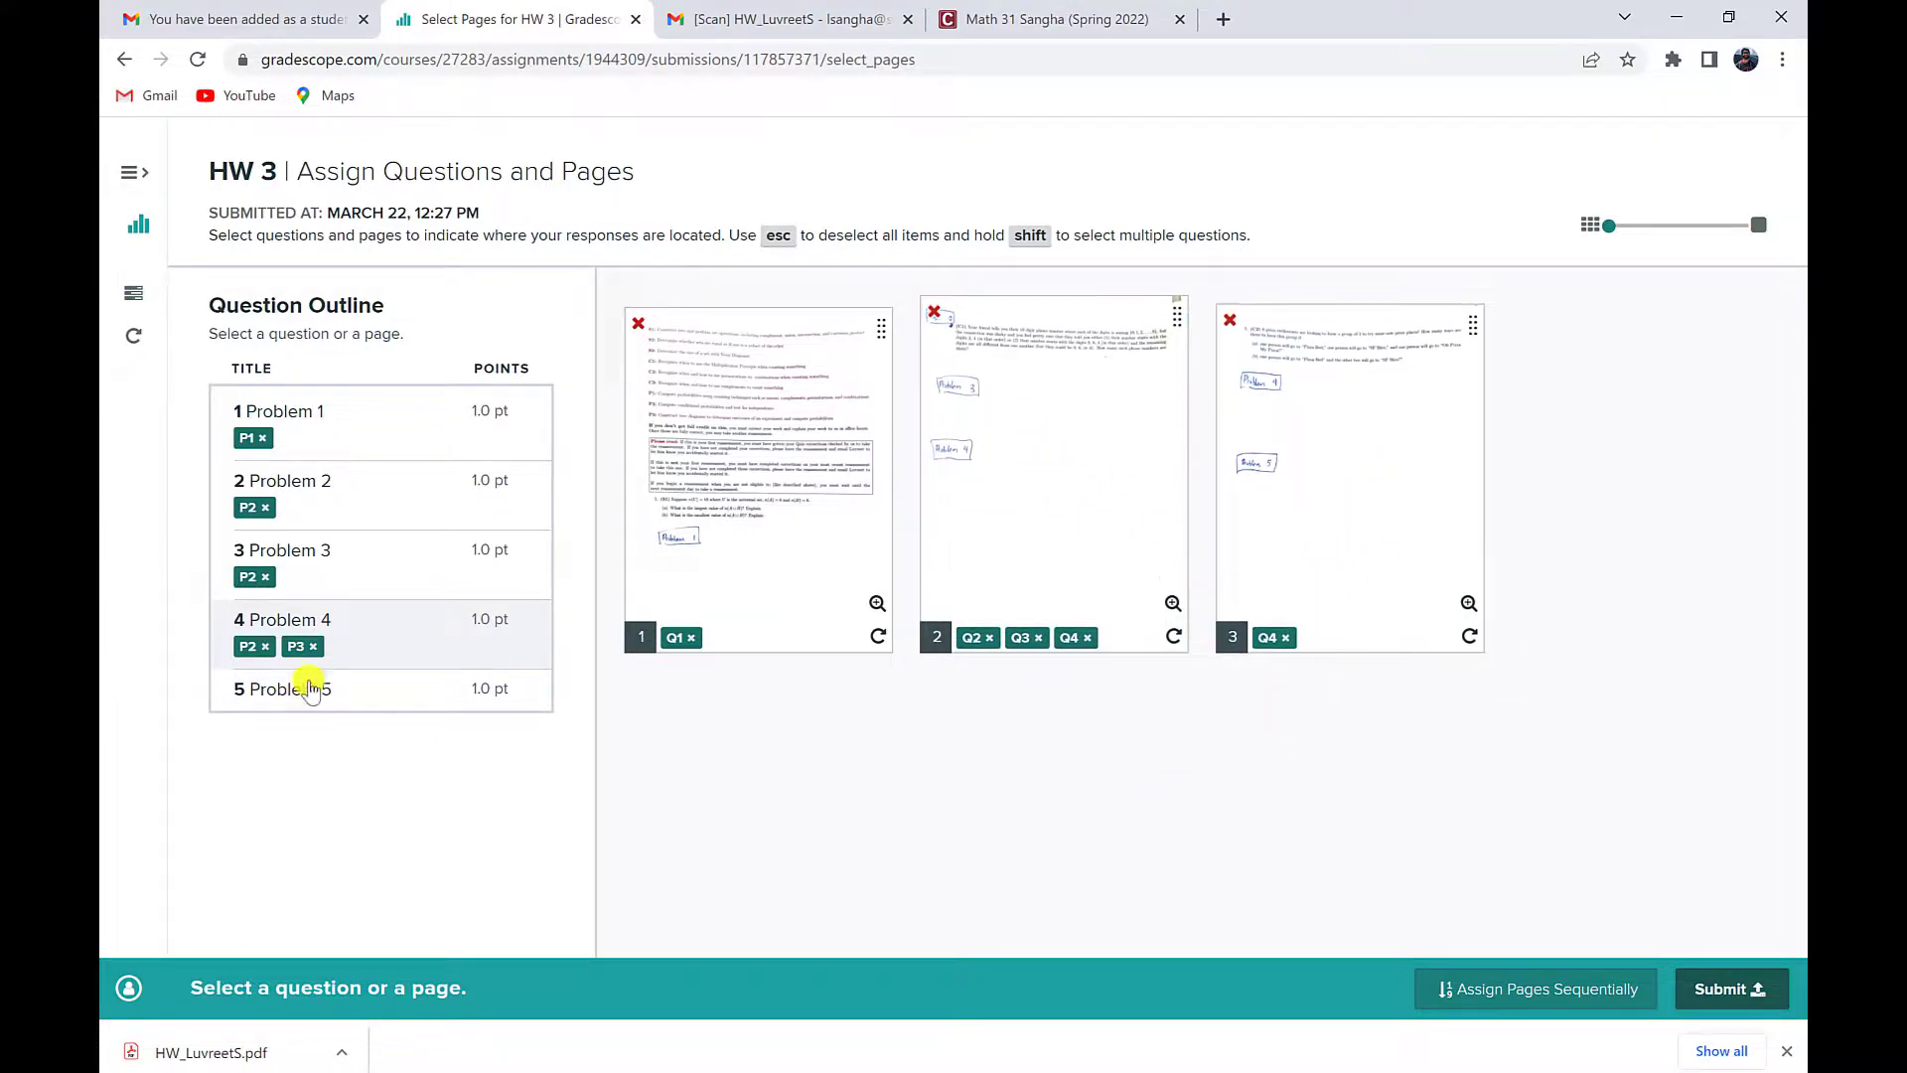
left_click(306, 696)
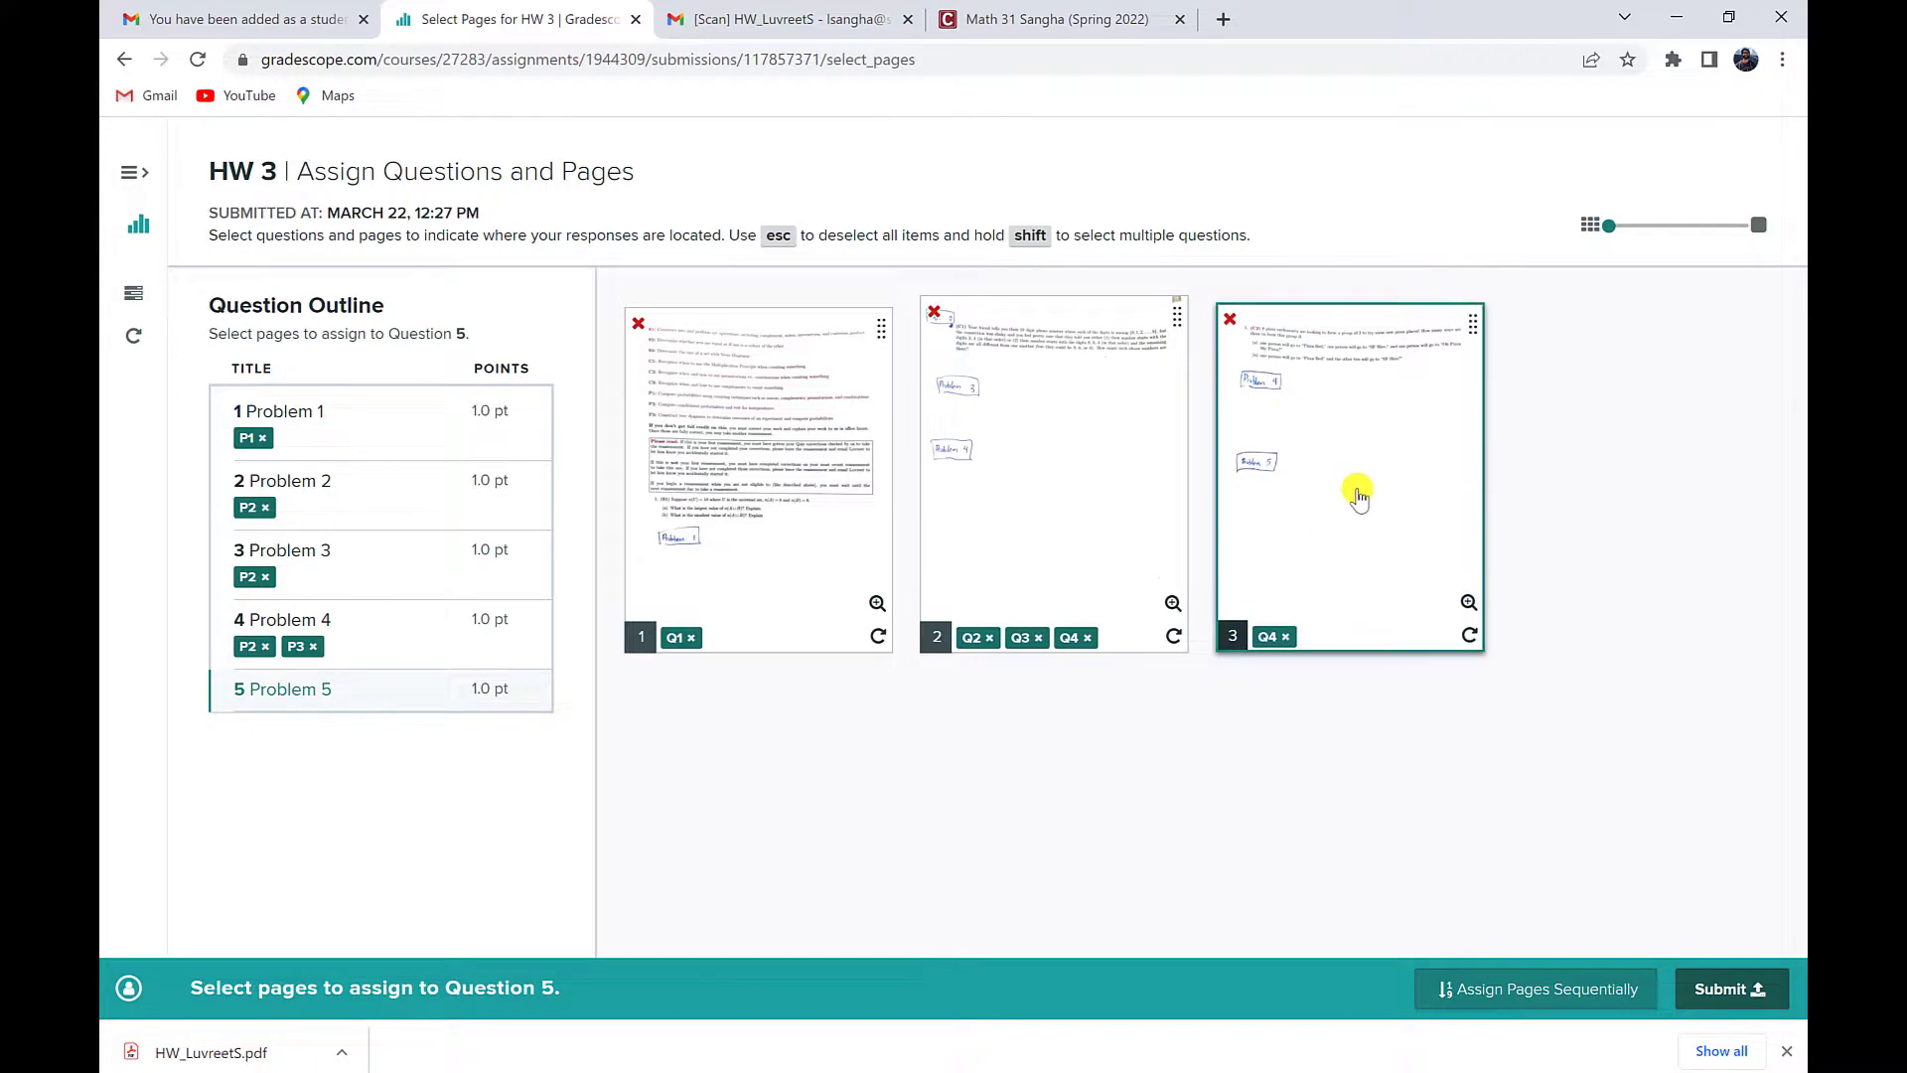
left_click(1329, 485)
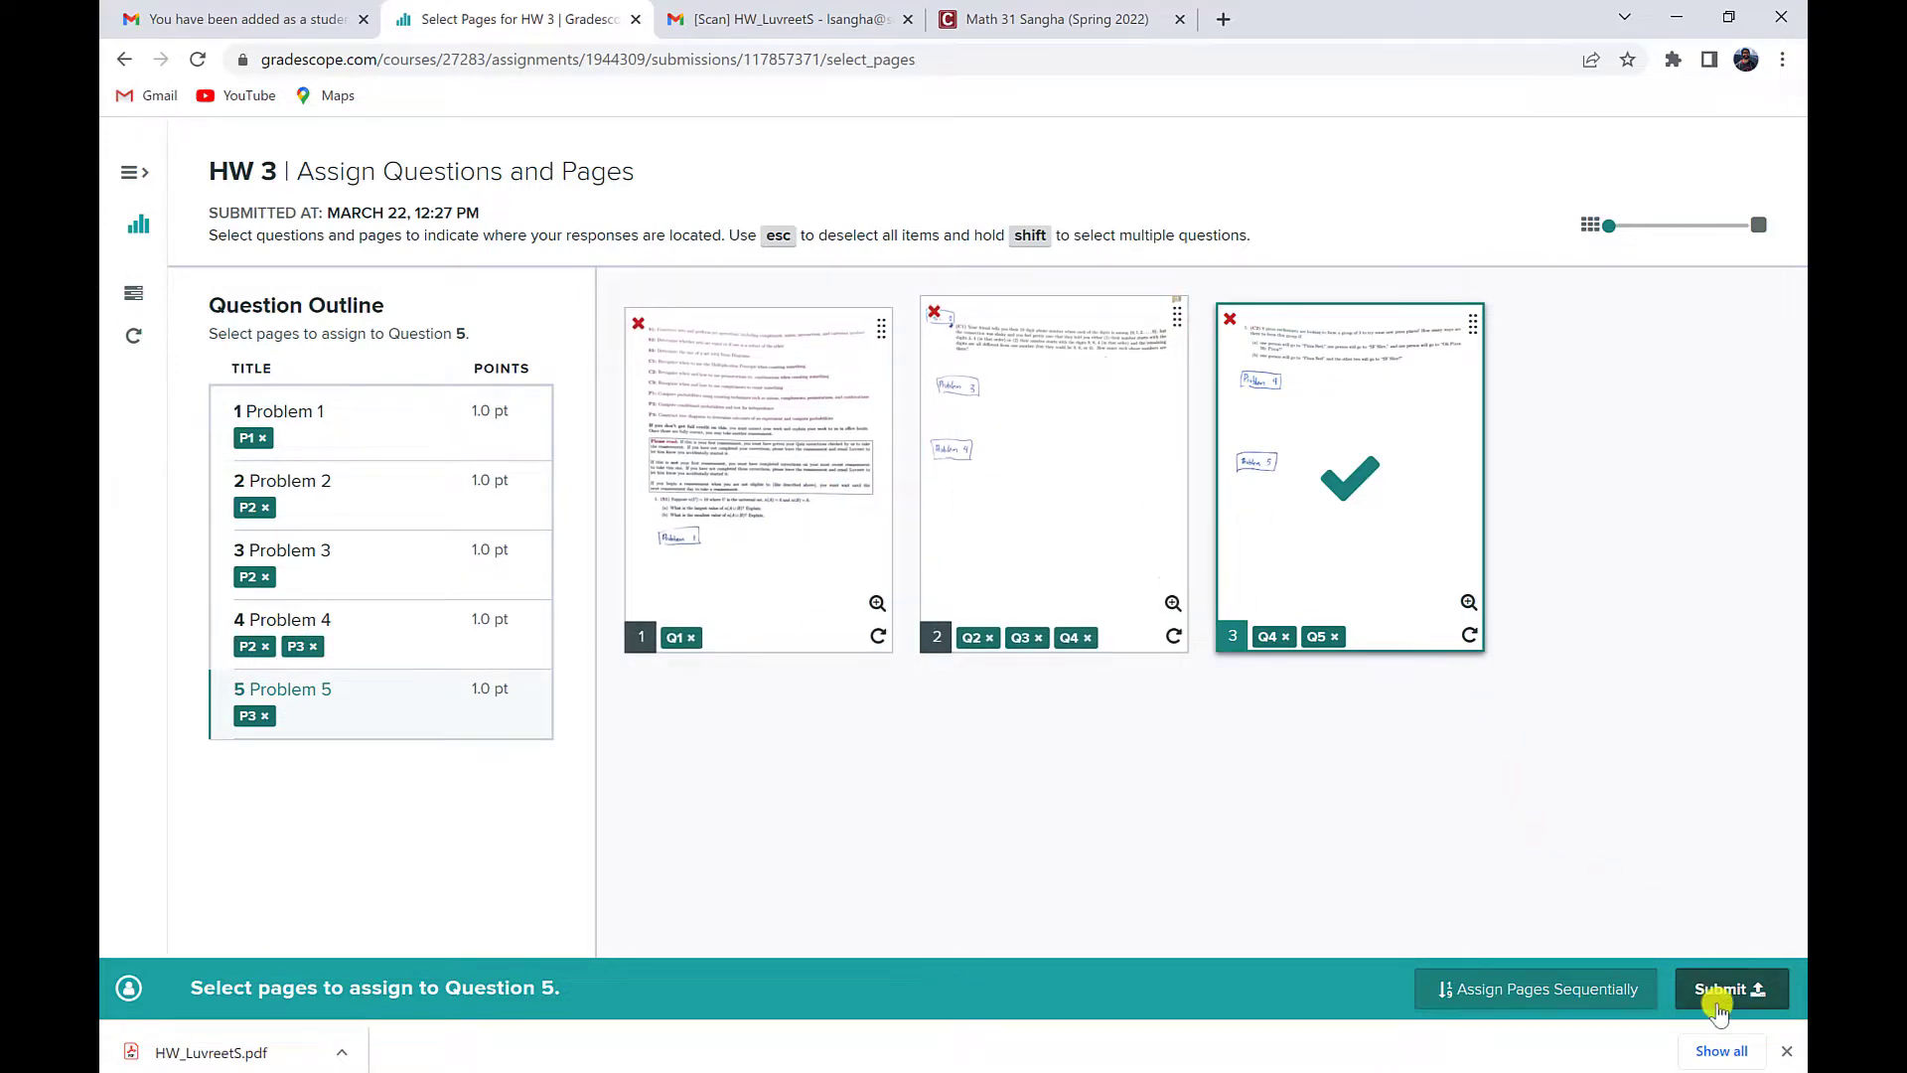
- Submit HW 3 with its page assignments and dismiss the 'HW 3 submitted successfully!' message
left_click(1720, 991)
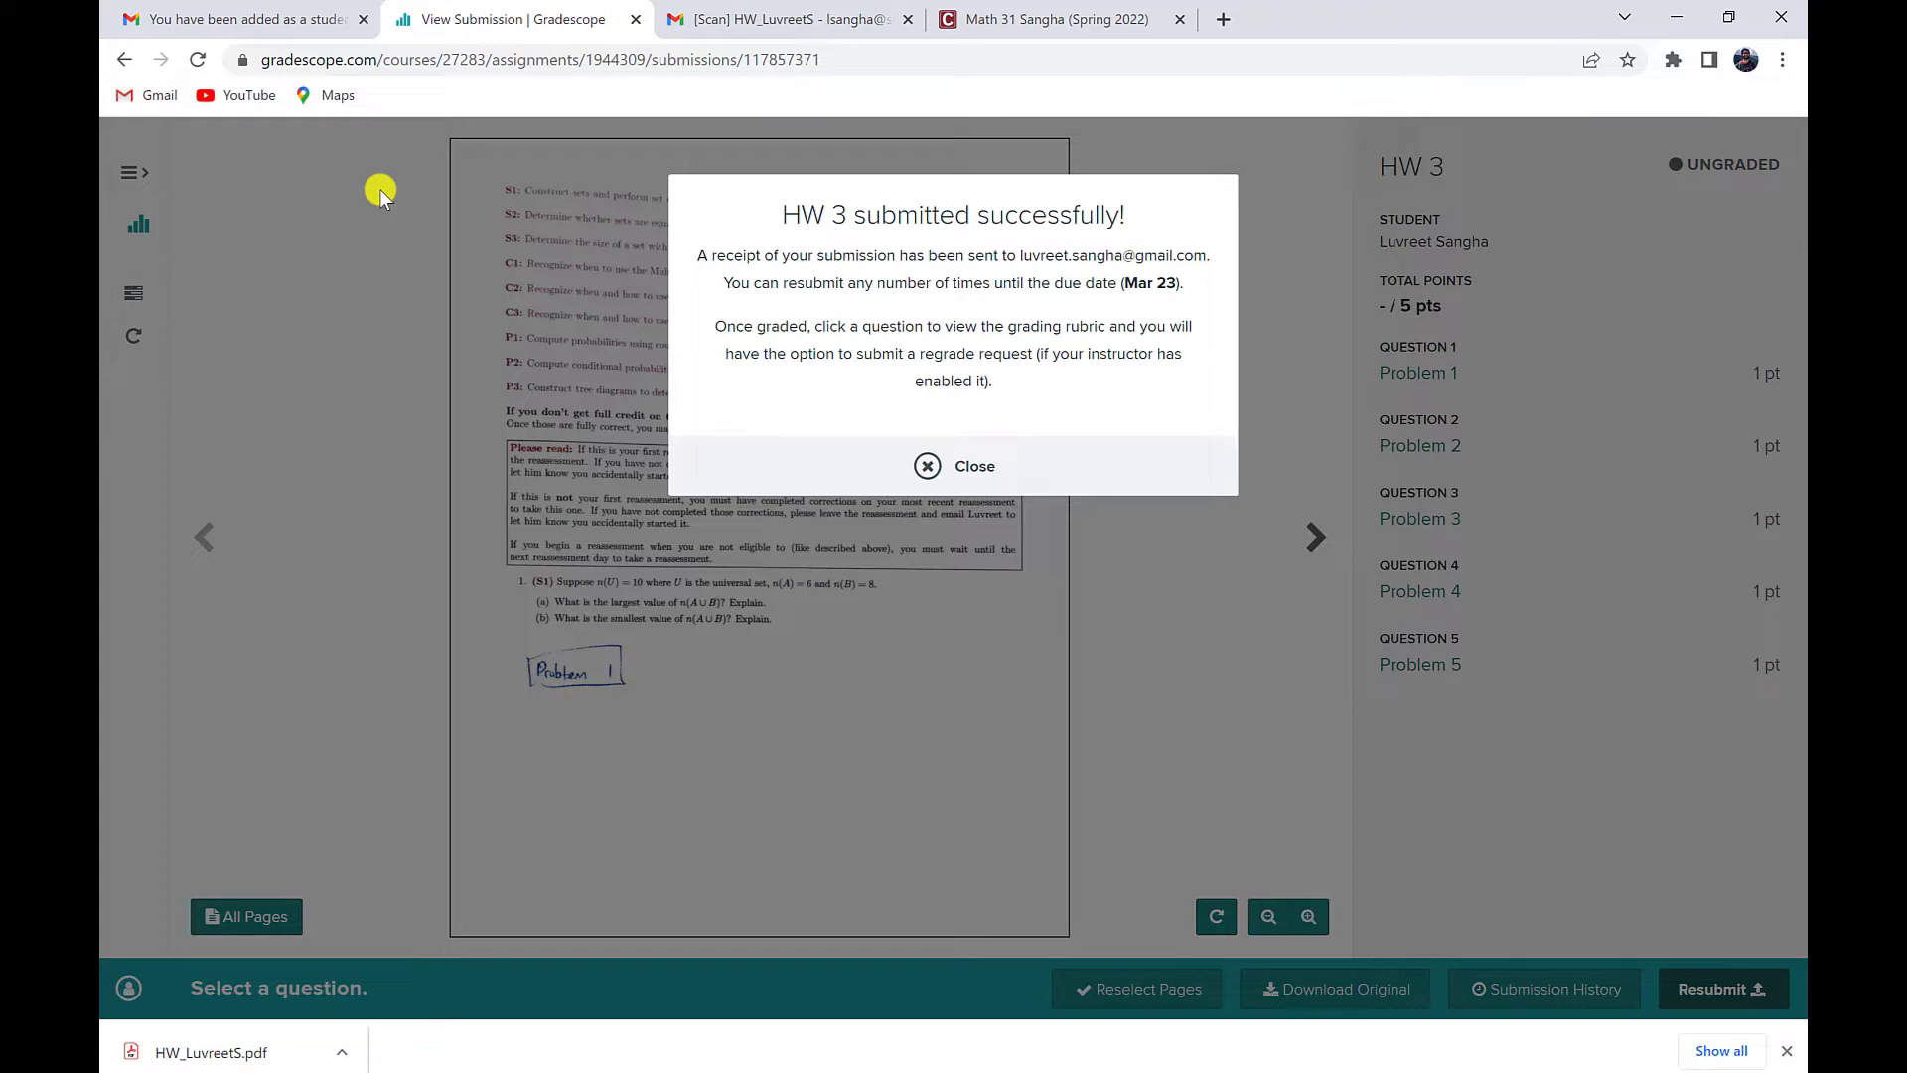
left_click(931, 466)
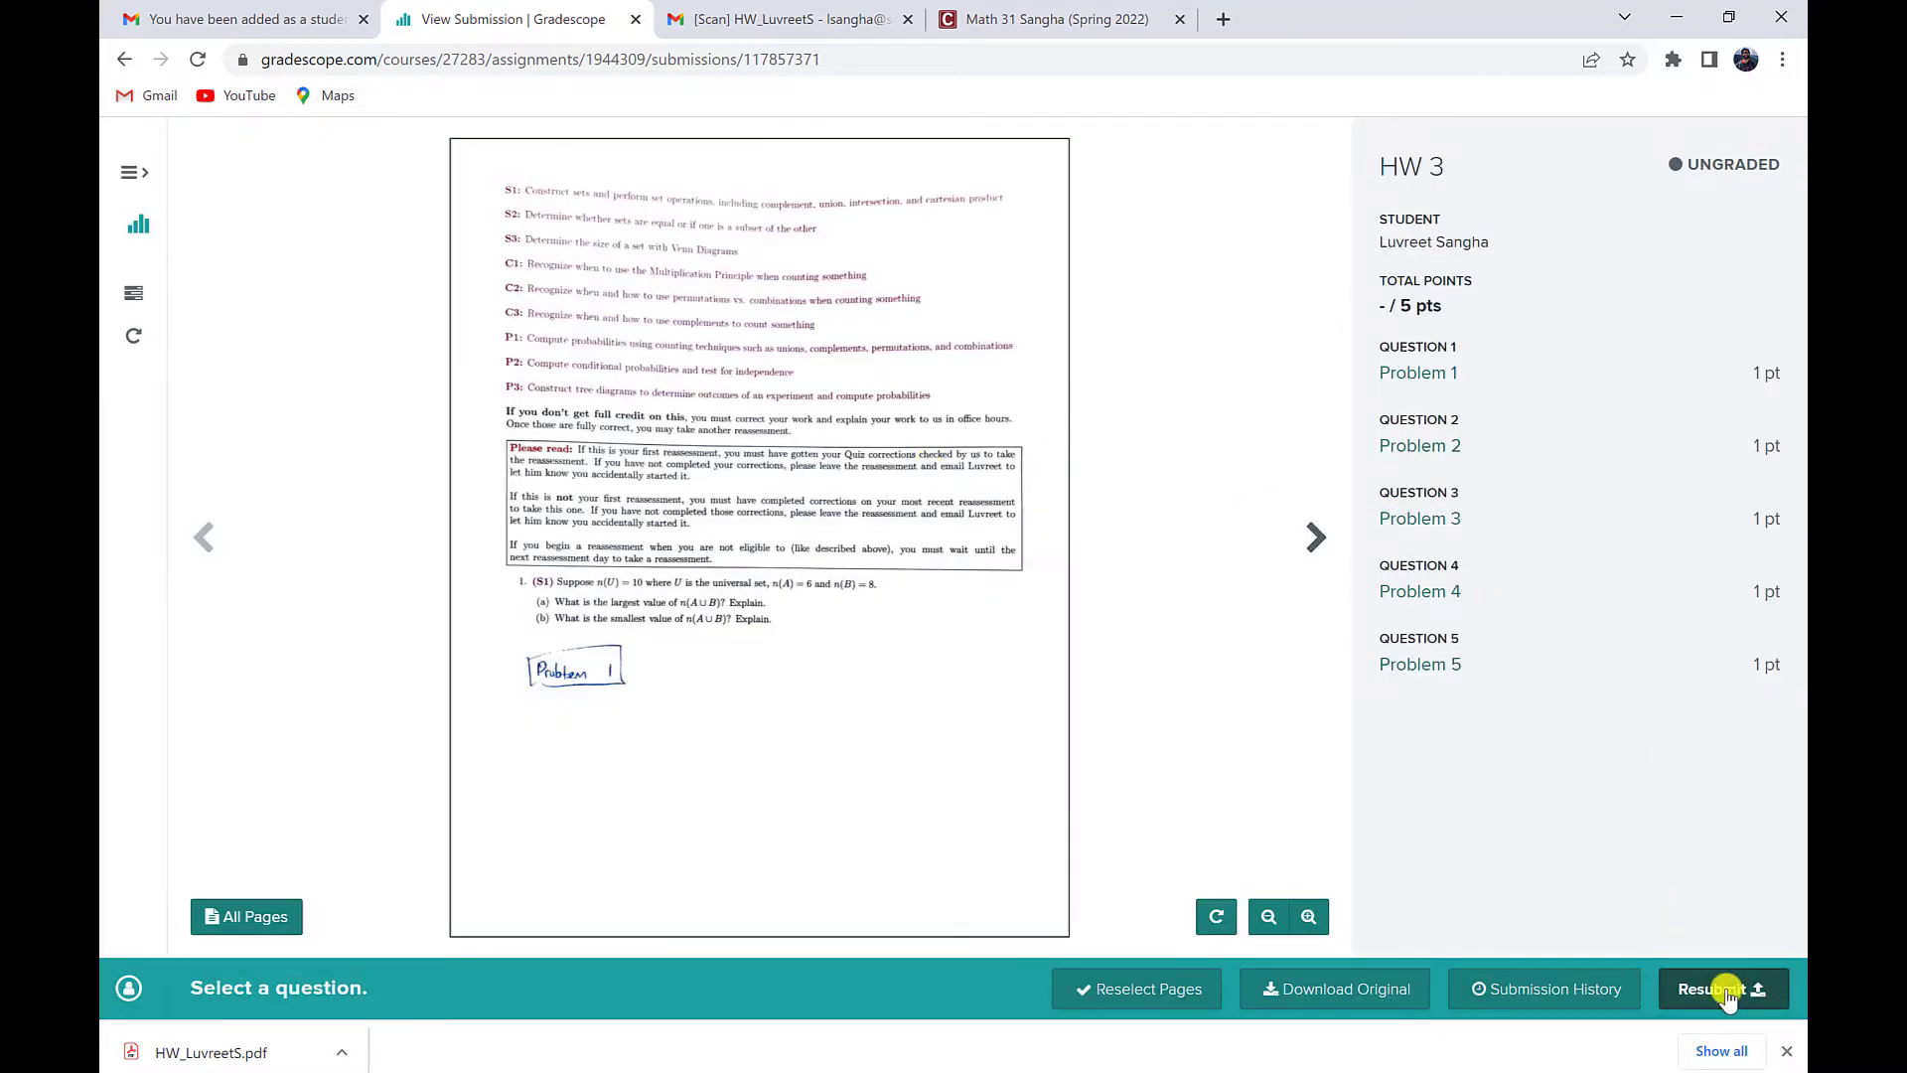